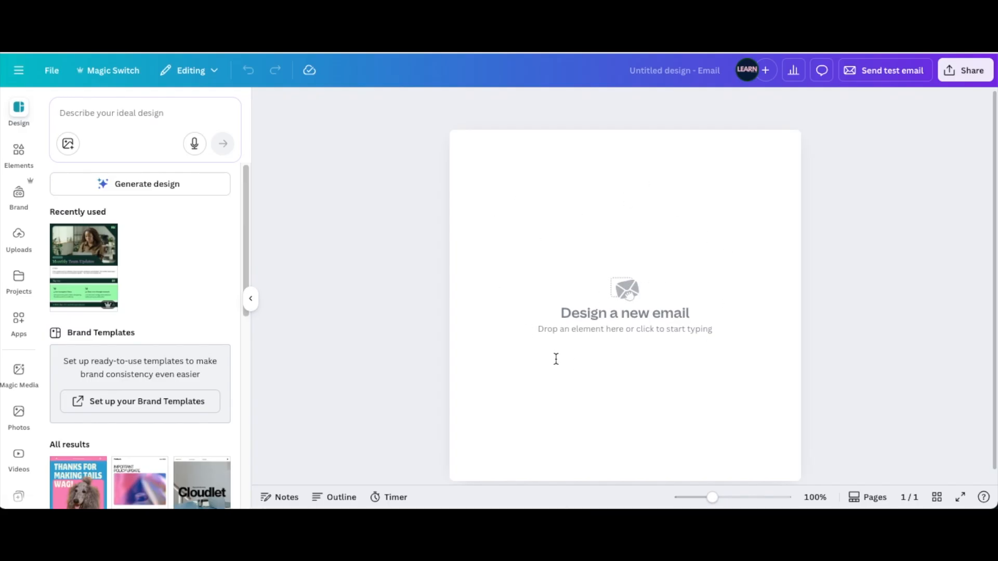
Start the blank email and look through the ready-made email templates offered for it.
click(557, 332)
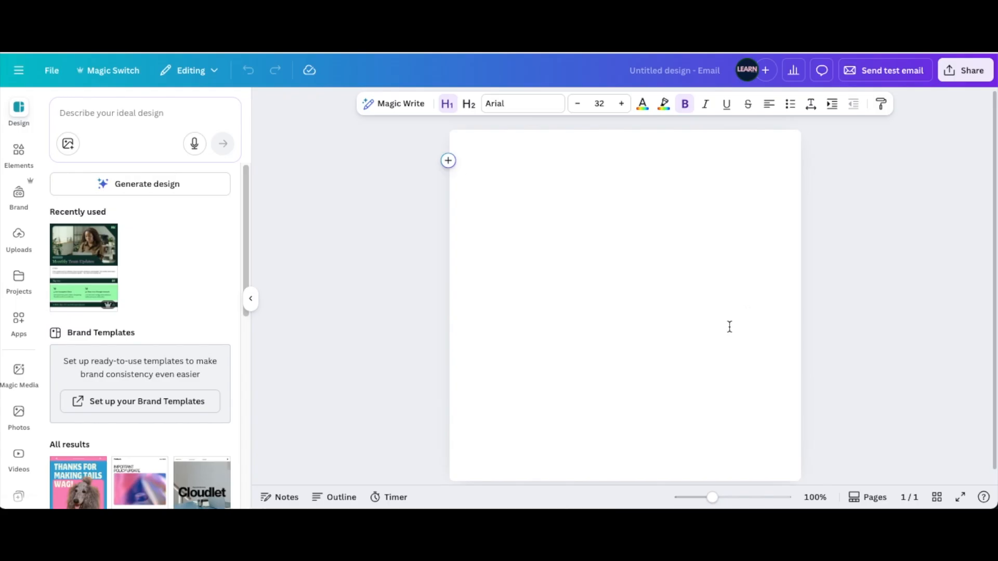
click(23, 120)
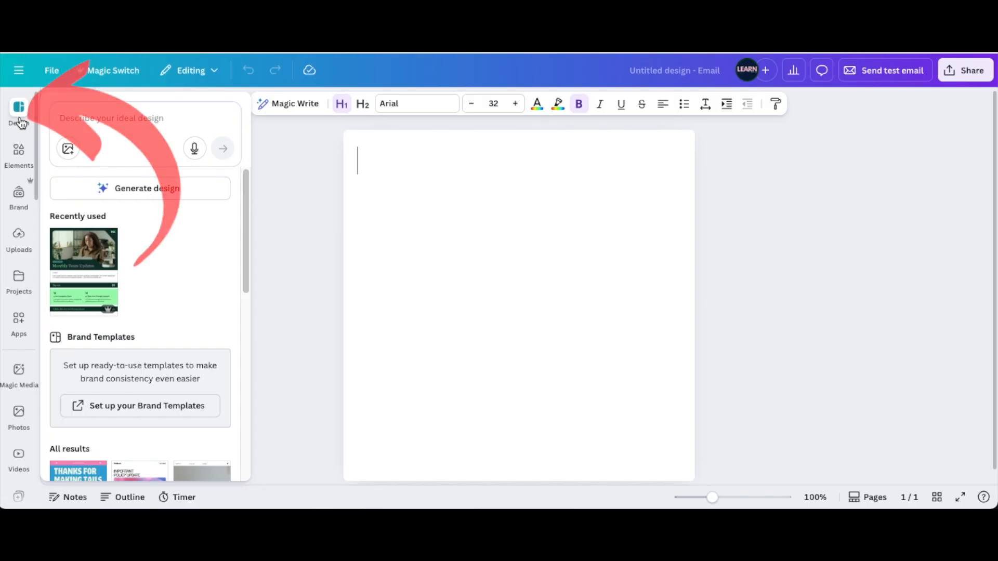
click(22, 124)
scroll(193, 410, down, 10)
scroll(139, 410, down, 3)
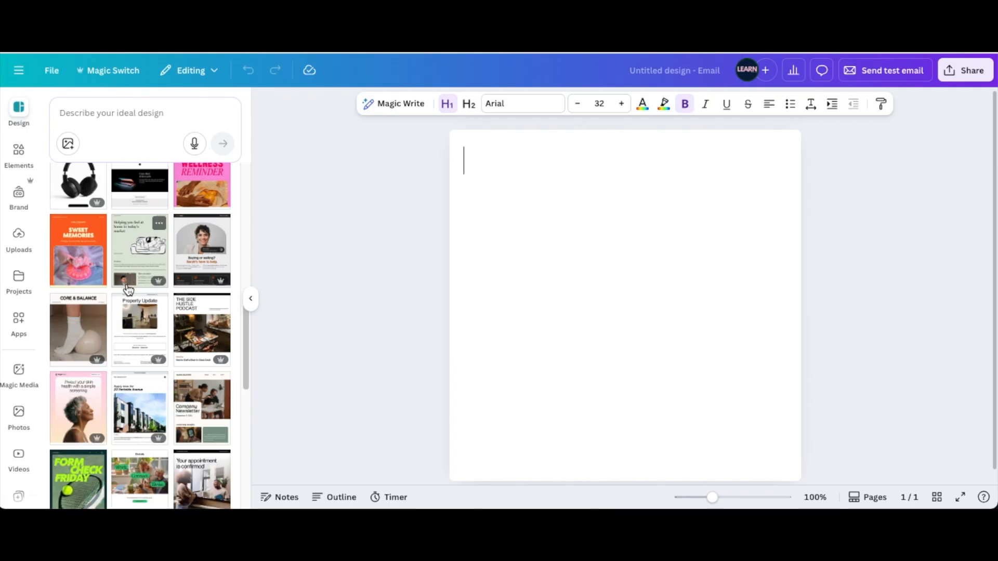
scroll(129, 289, down, 3)
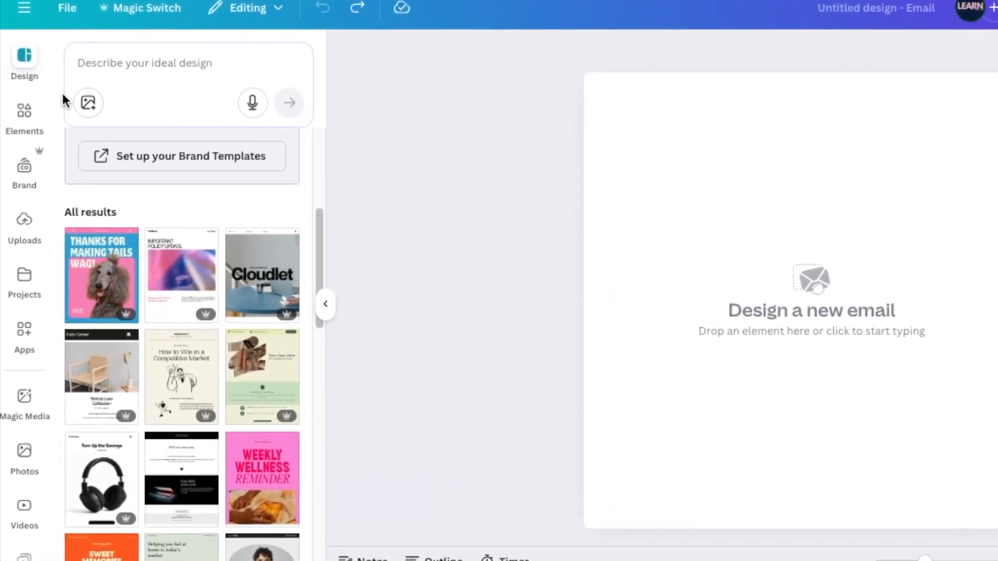
Browse the email element categories, including the headers, buttons and highlight blocks.
click(25, 111)
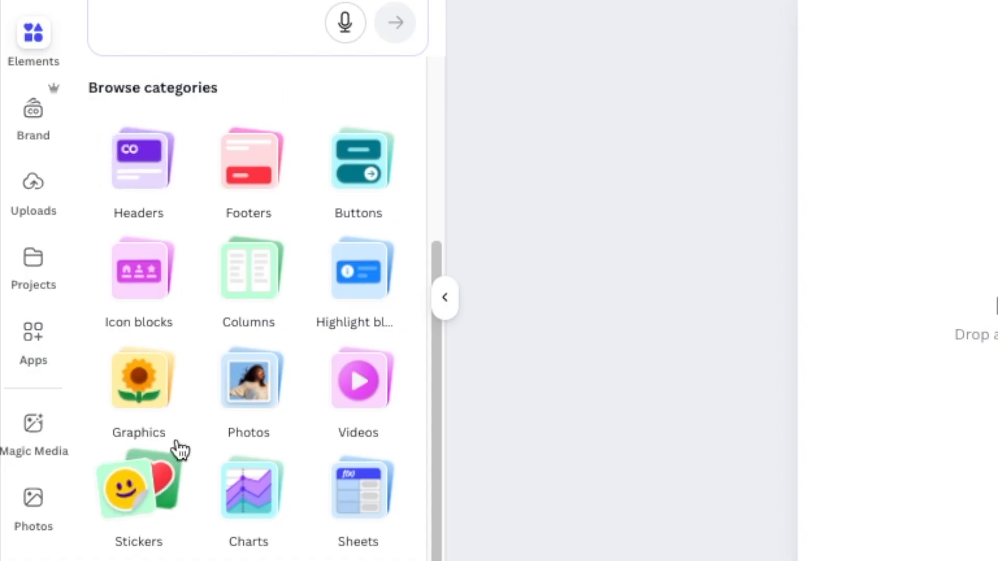
click(141, 176)
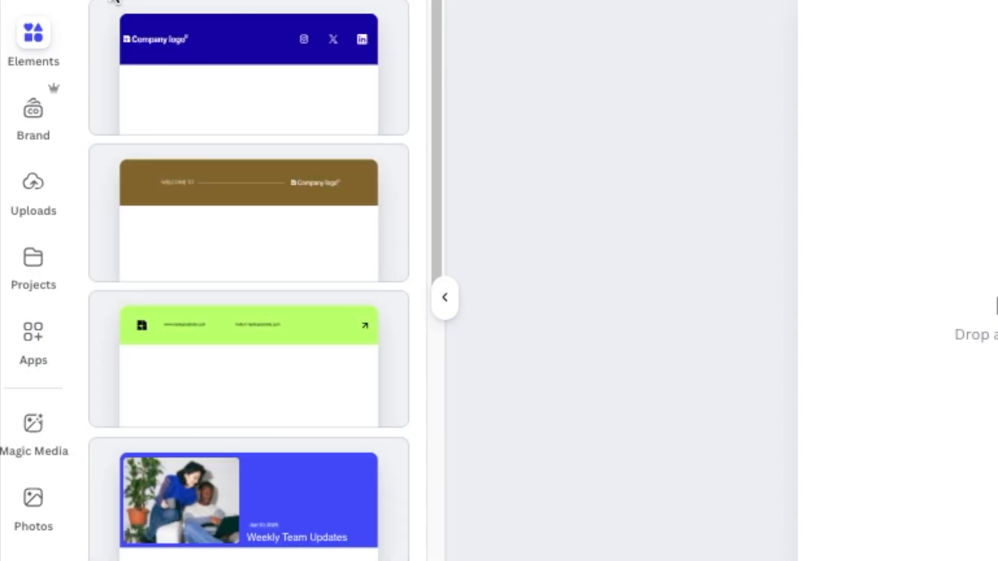
click(104, 2)
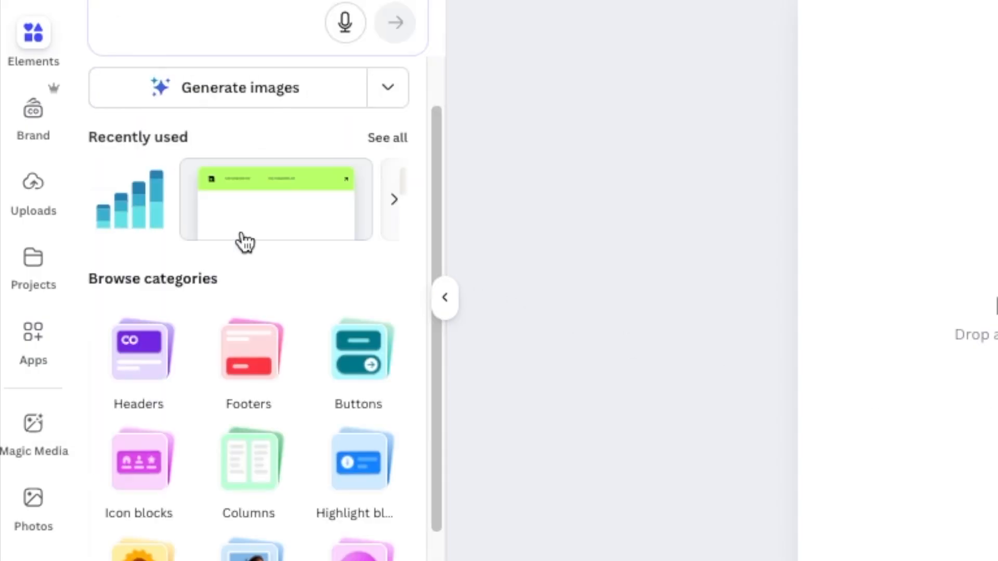
click(361, 361)
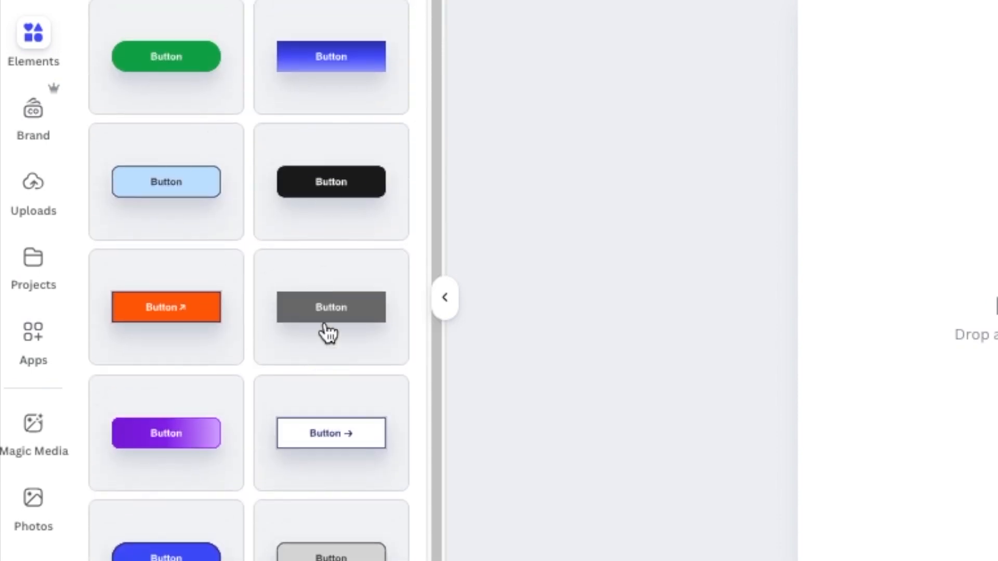
click(104, 3)
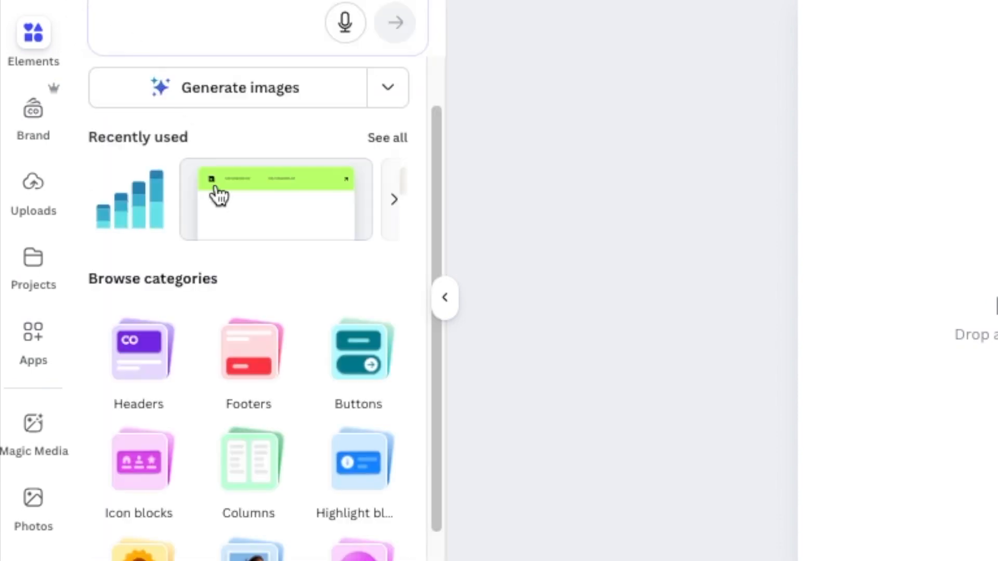
scroll(341, 453, down, 3)
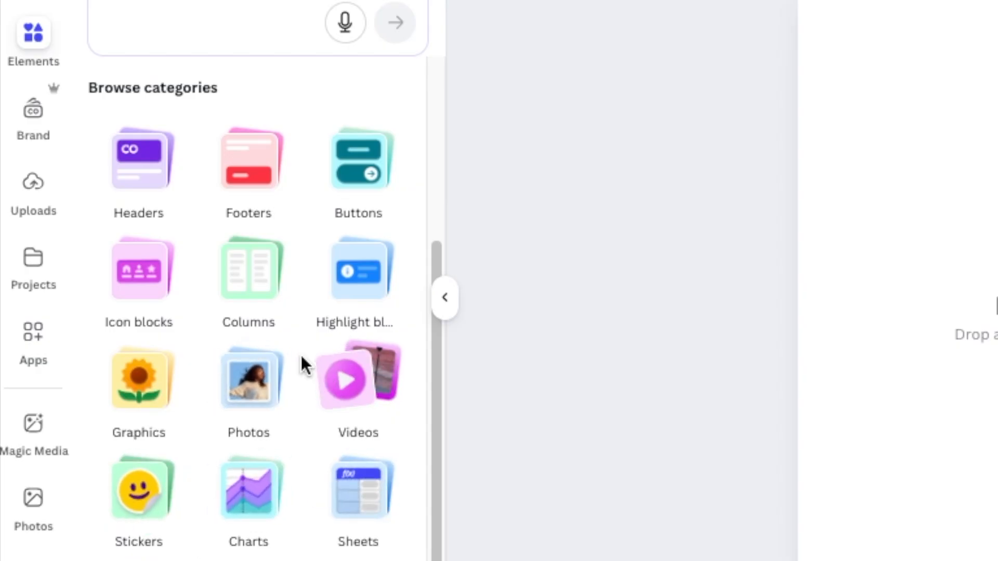
click(377, 282)
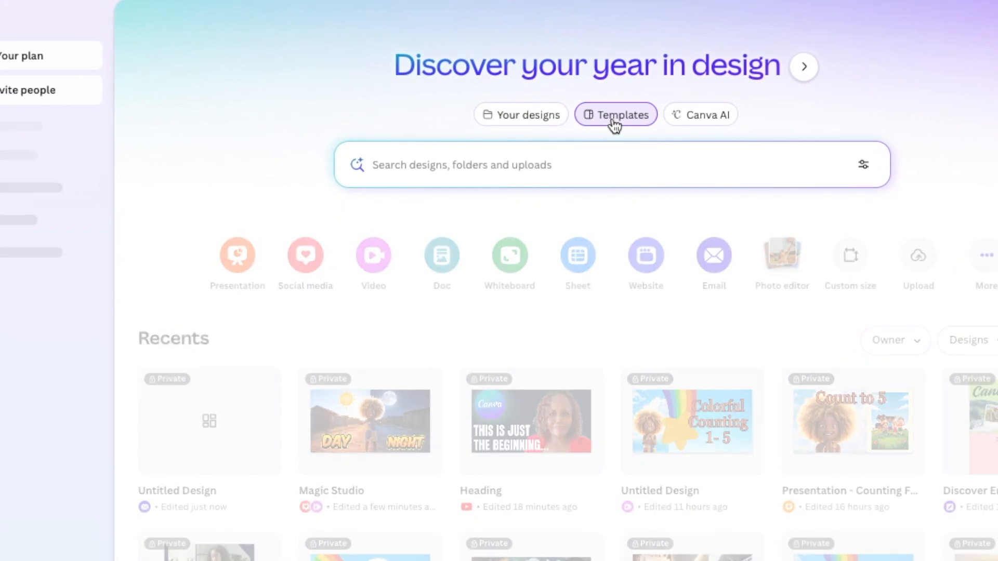
Search the Canva home page's template library for "email".
click(615, 123)
click(426, 164)
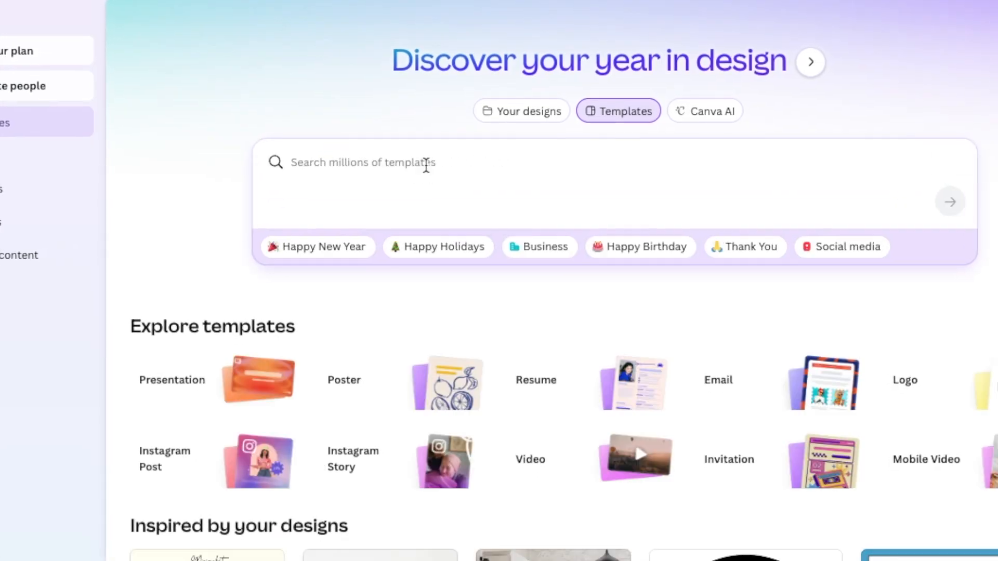
text(email)
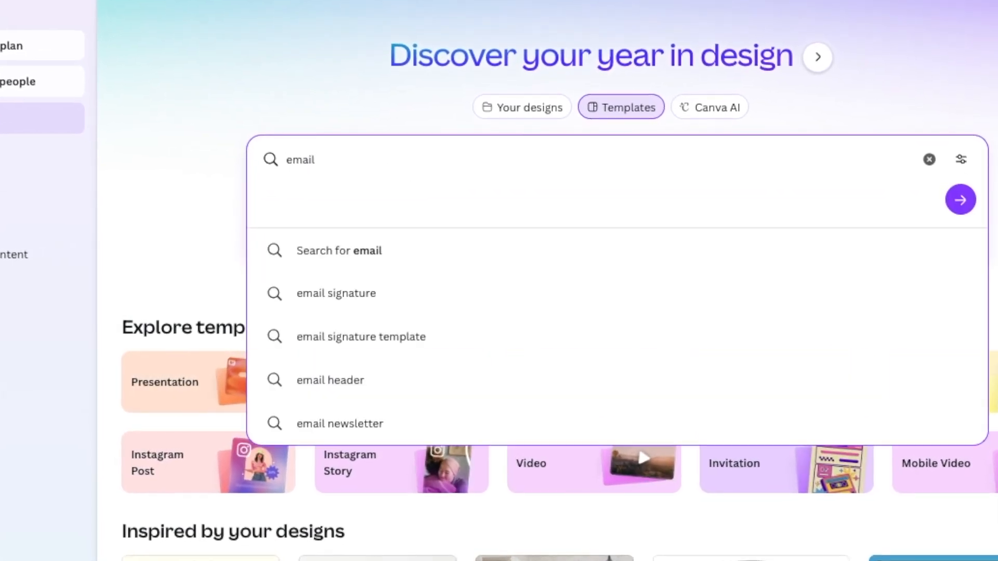
key(Return)
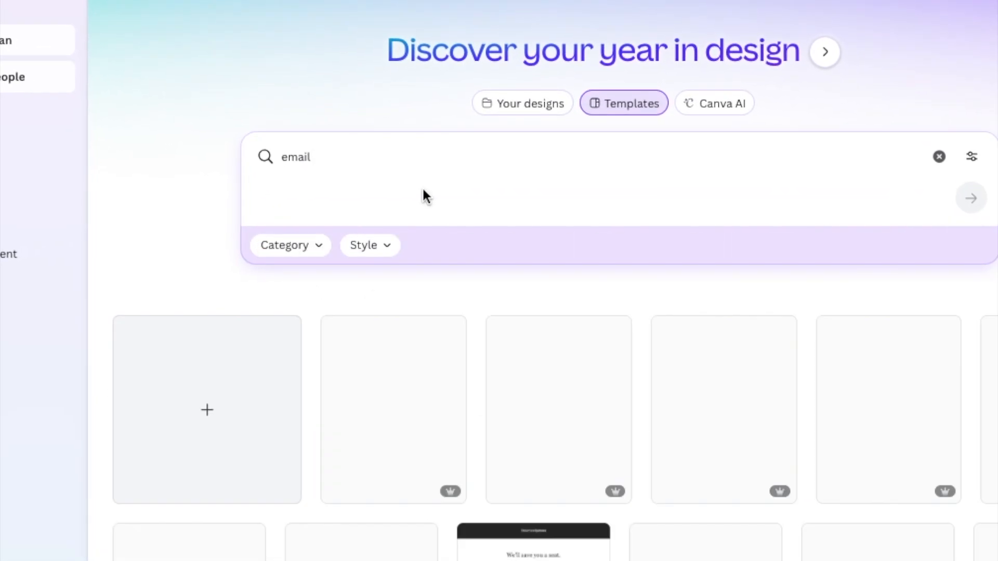
Look through the email template results, including the option to create a blank email, for a suitable design.
scroll(435, 338, down, 2)
scroll(584, 358, down, 10)
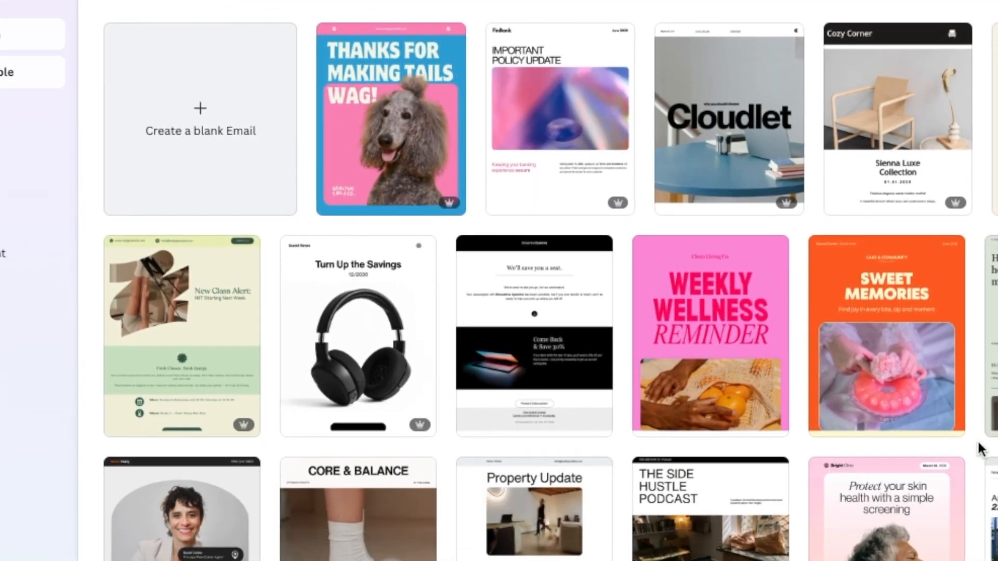
scroll(502, 328, down, 10)
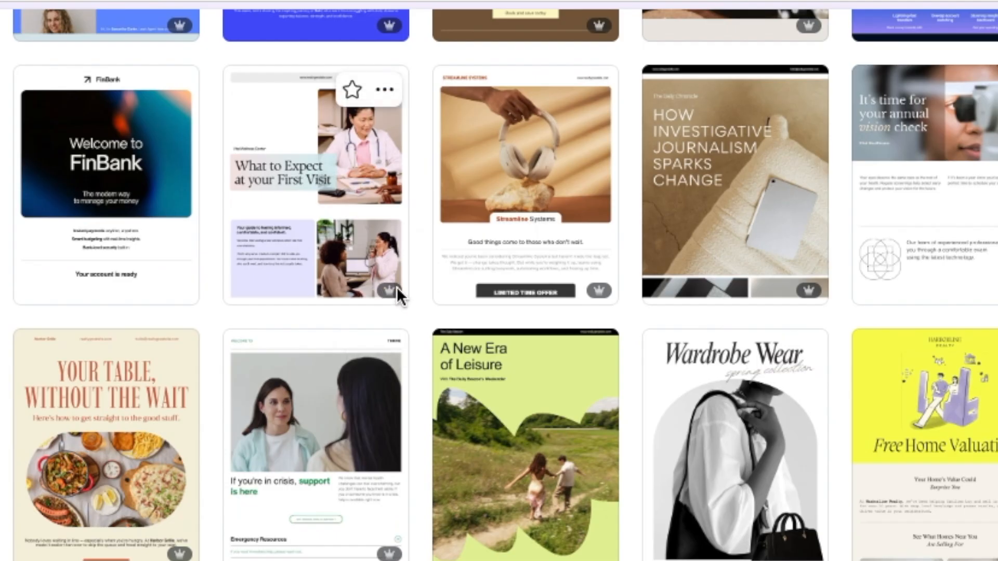
mouse_move(393, 295)
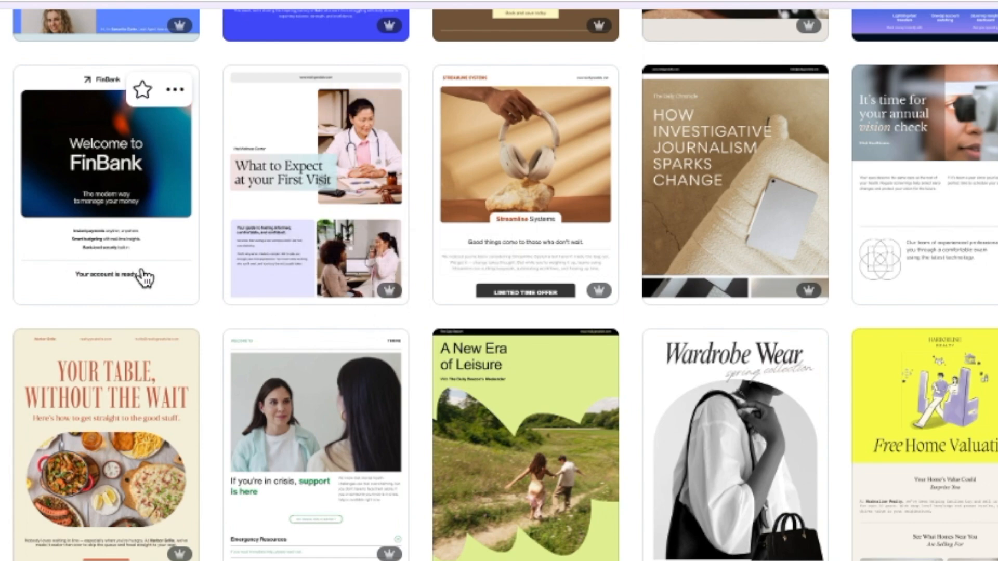
scroll(145, 278, up, 20)
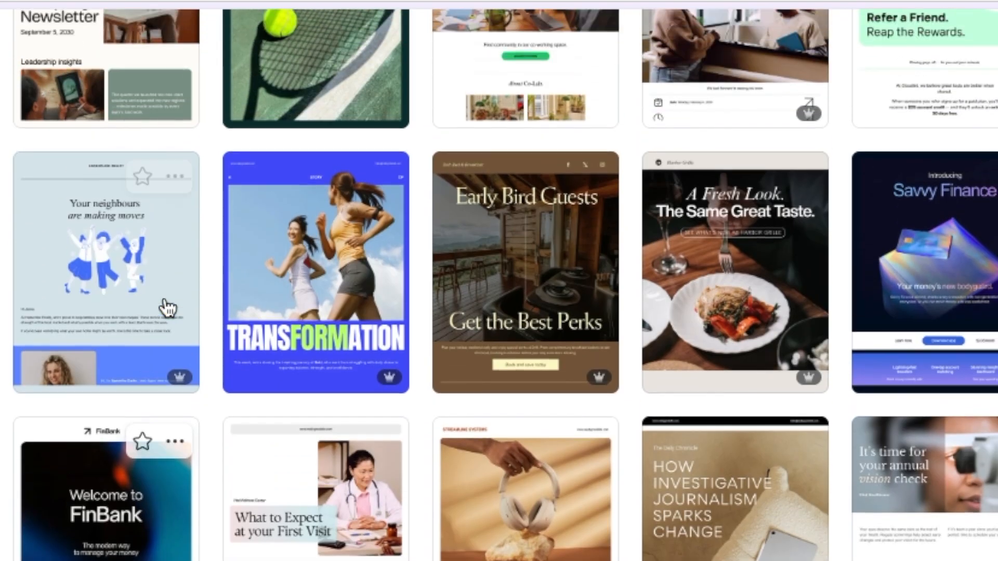
scroll(118, 179, up, 2)
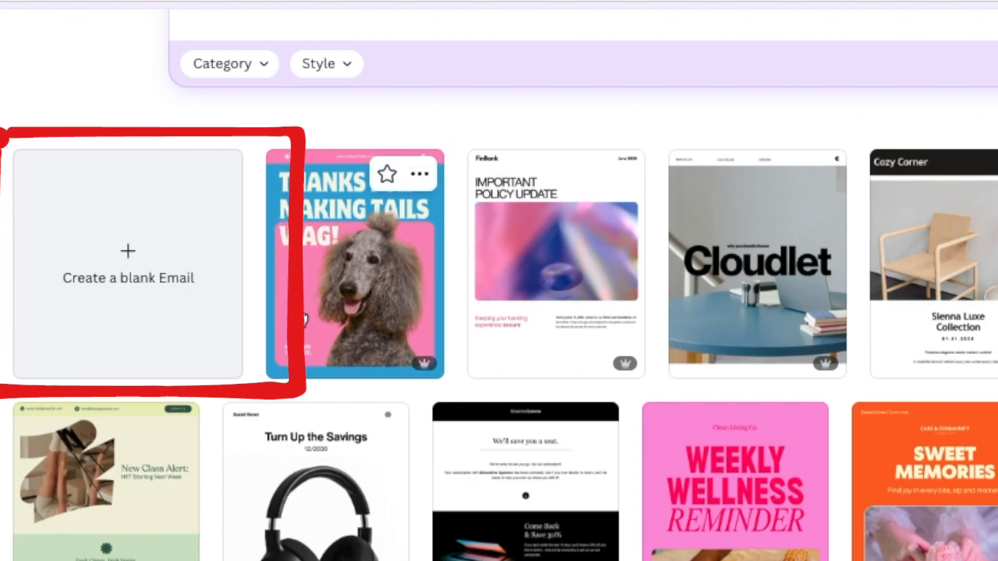
scroll(883, 350, down, 3)
scroll(883, 349, down, 10)
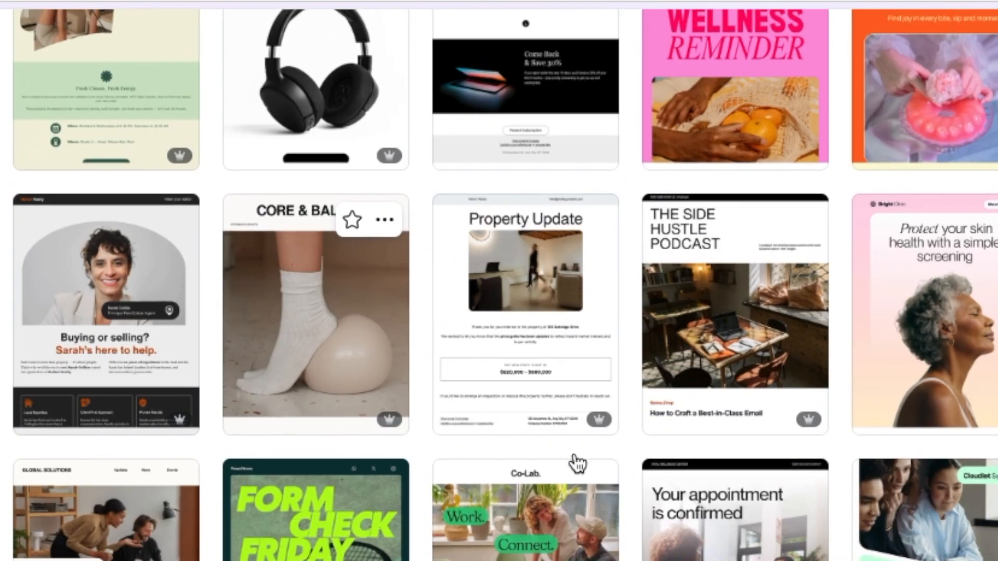
scroll(800, 505, down, 3)
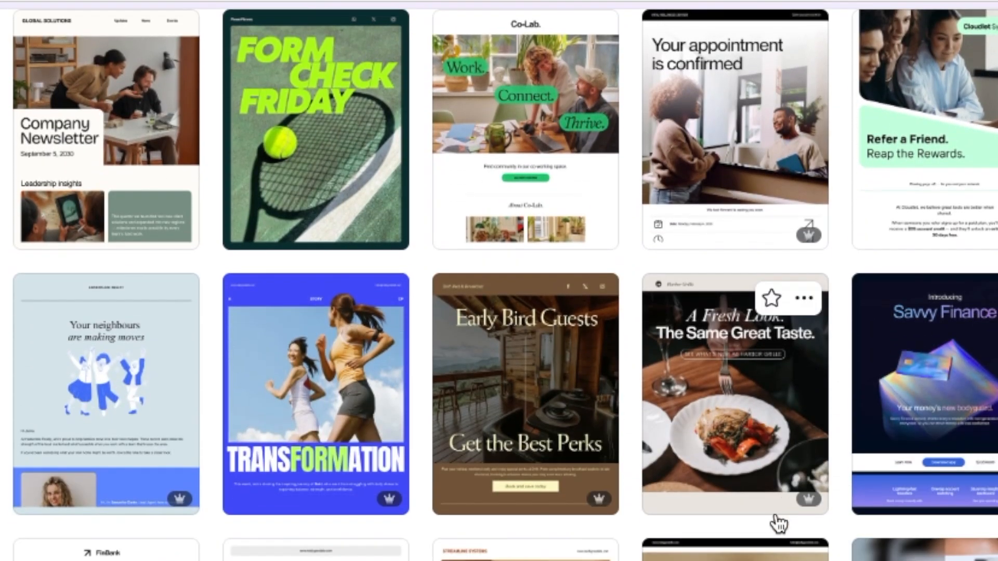
scroll(779, 525, down, 5)
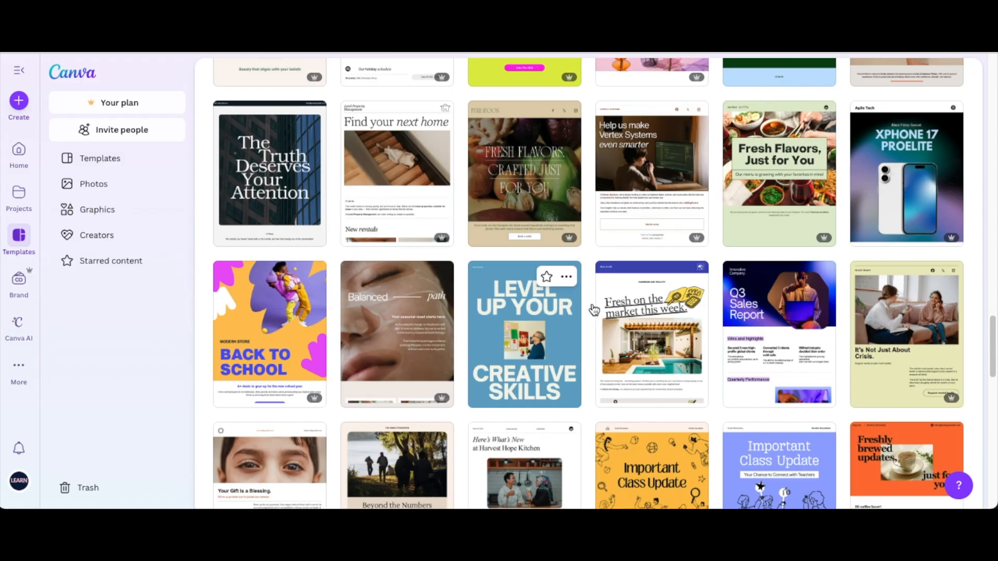
Preview the purple and blue "Q3 Sales Report" email template with its similar designs, and open it for customization.
click(794, 359)
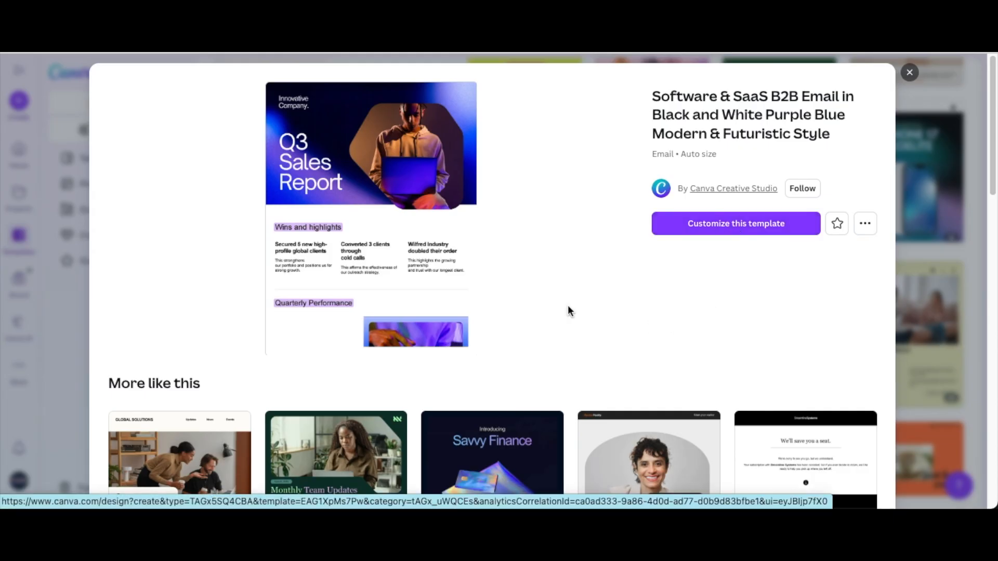
scroll(522, 379, down, 1)
scroll(530, 390, down, 6)
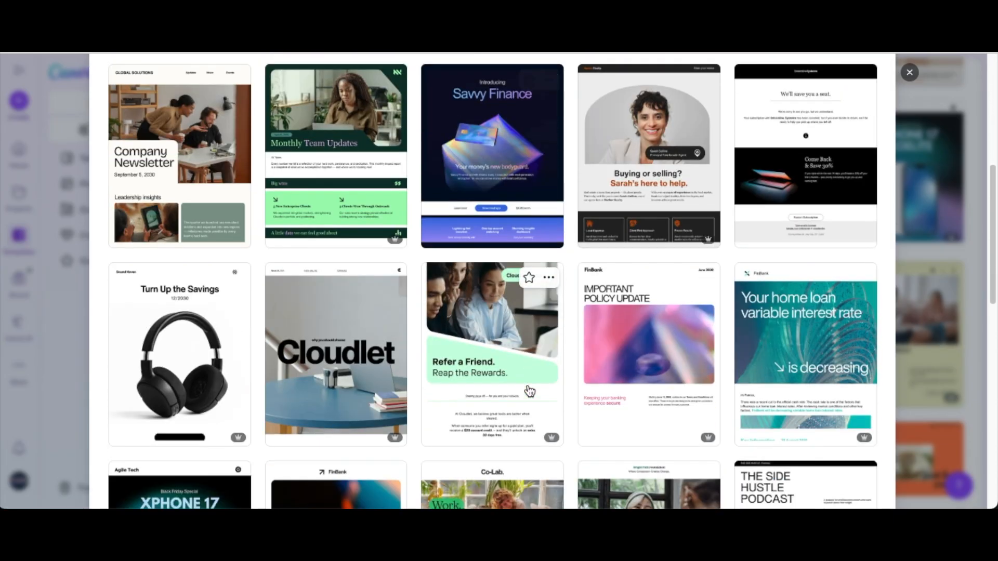
scroll(610, 280, up, 5)
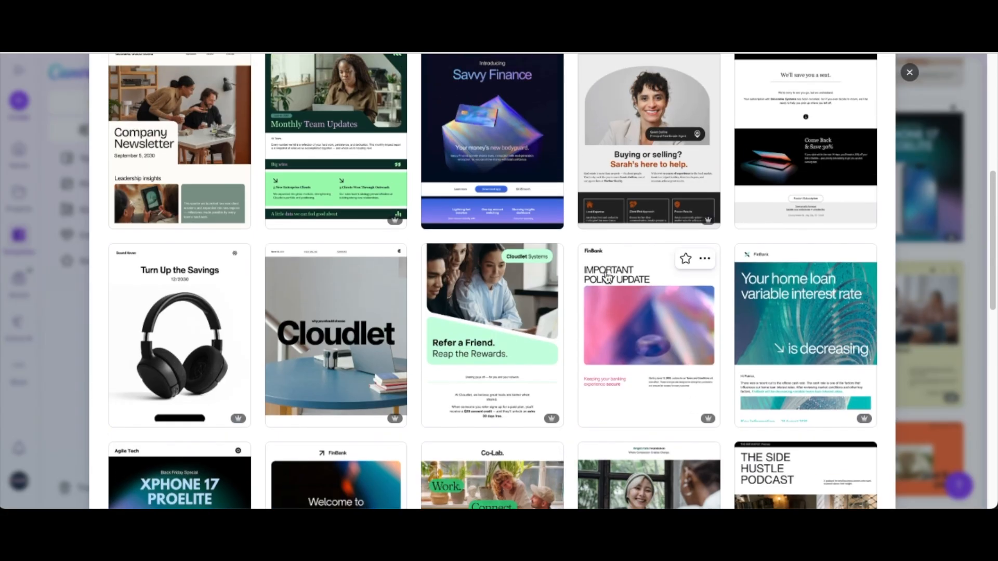
scroll(605, 361, up, 3)
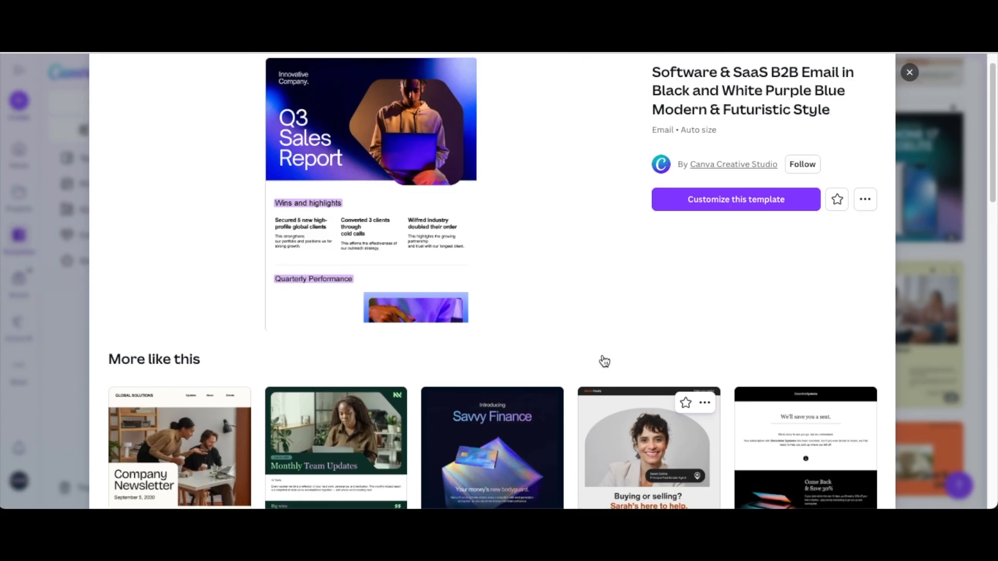
click(741, 225)
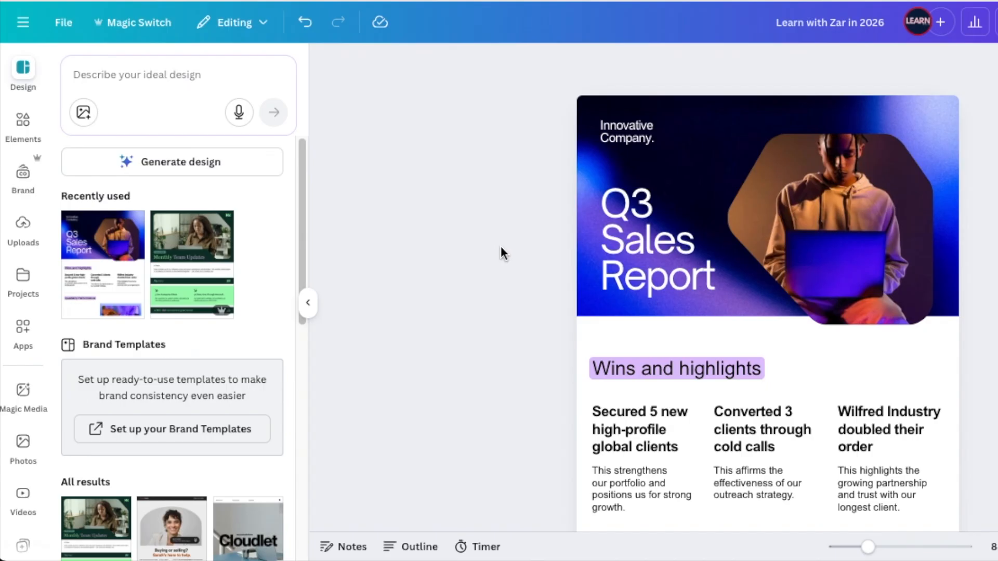
Replace the header block's "Q3 Sales Report" title with "2026 is our year" and narrow its text box so "is" wraps onto the second line.
click(23, 122)
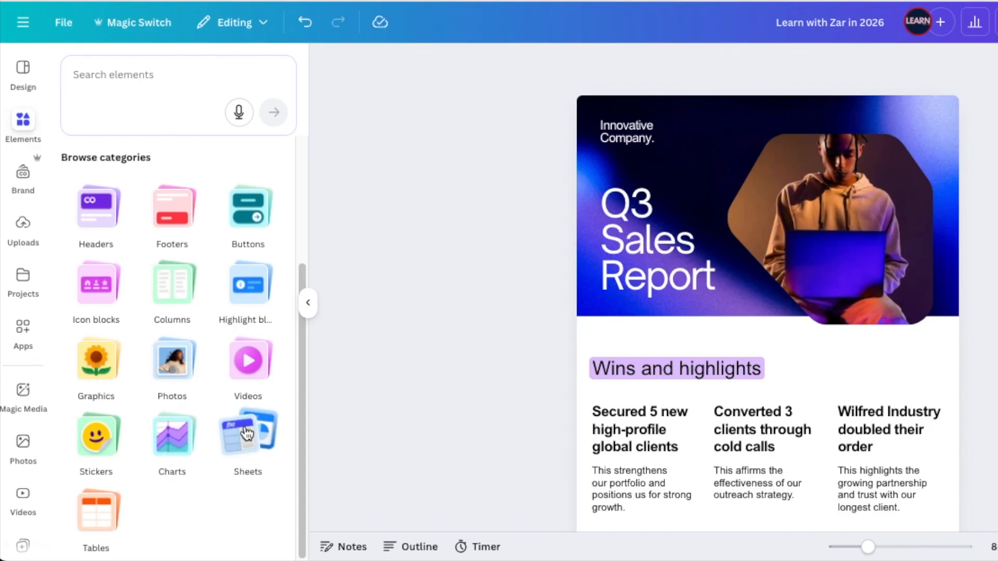
click(713, 213)
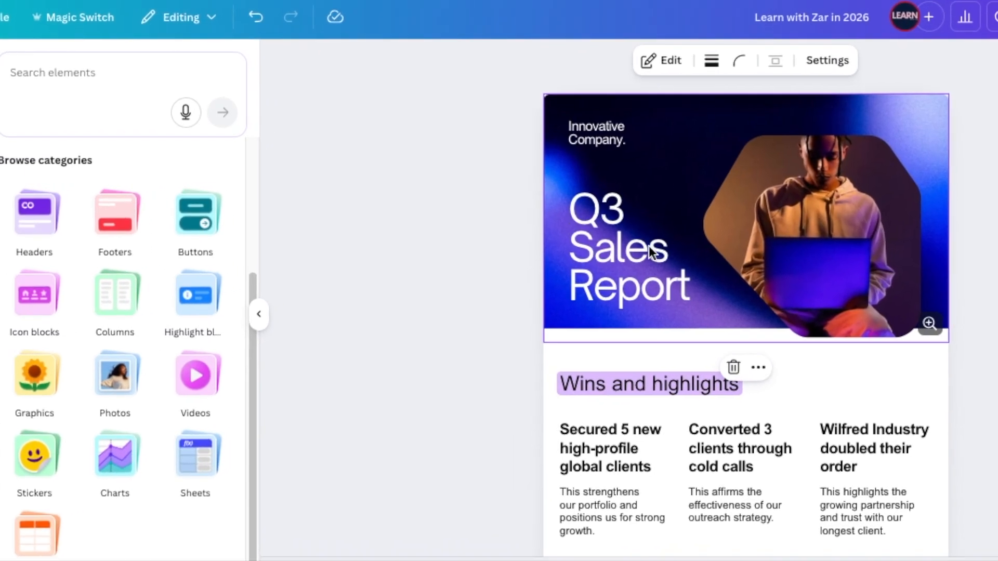
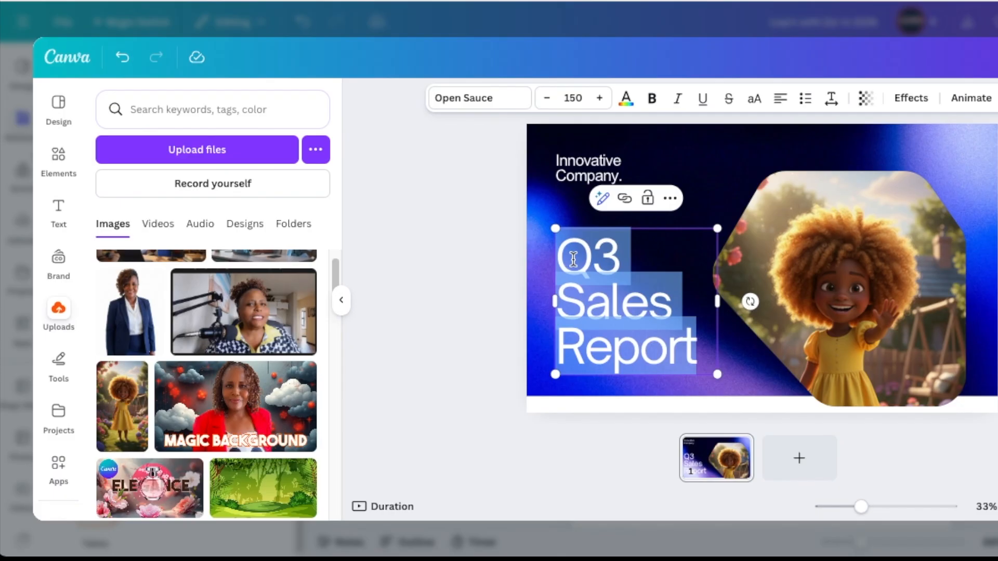
text(202)
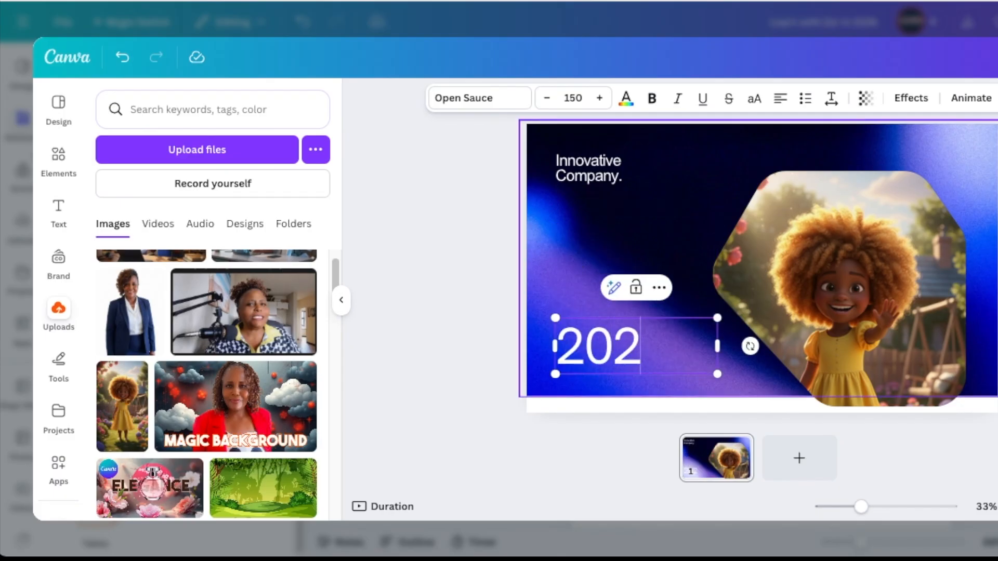
text(6 is our year)
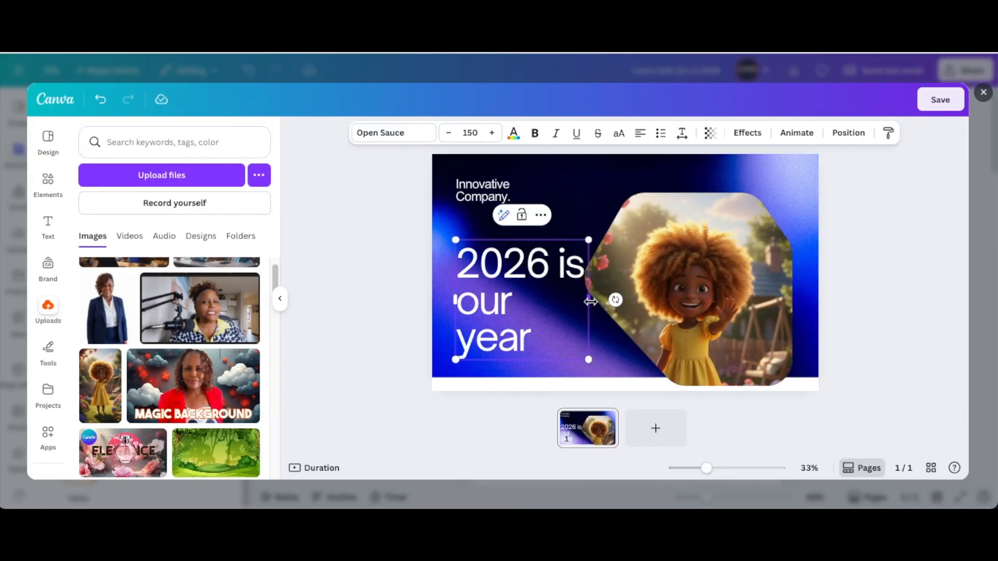
drag(591, 301, 573, 300)
Delete the "Innovative Company." text from the header and add the "LEARN with Zar" logo from the brand kit.
click(467, 203)
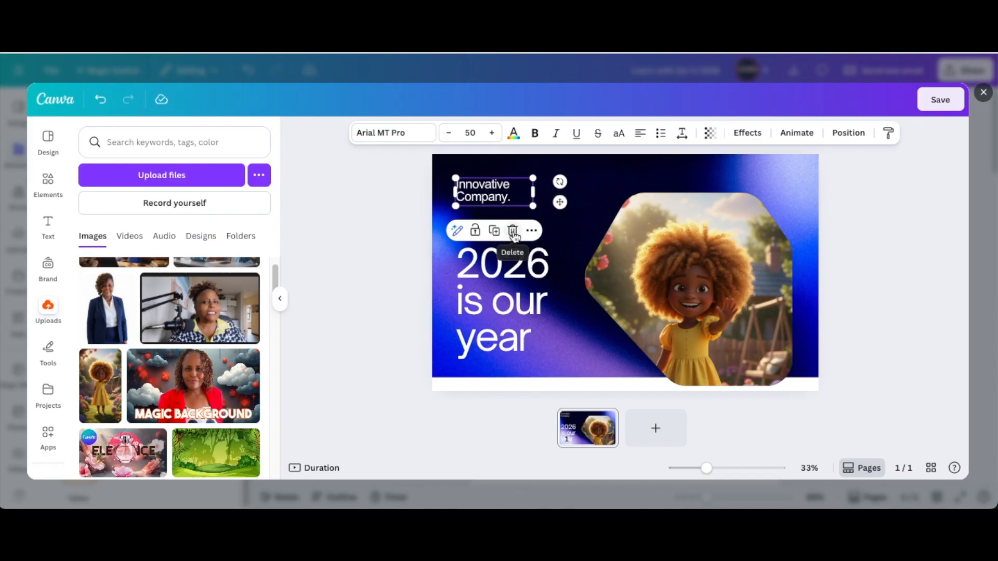
click(513, 230)
scroll(49, 236, down, 1)
click(49, 235)
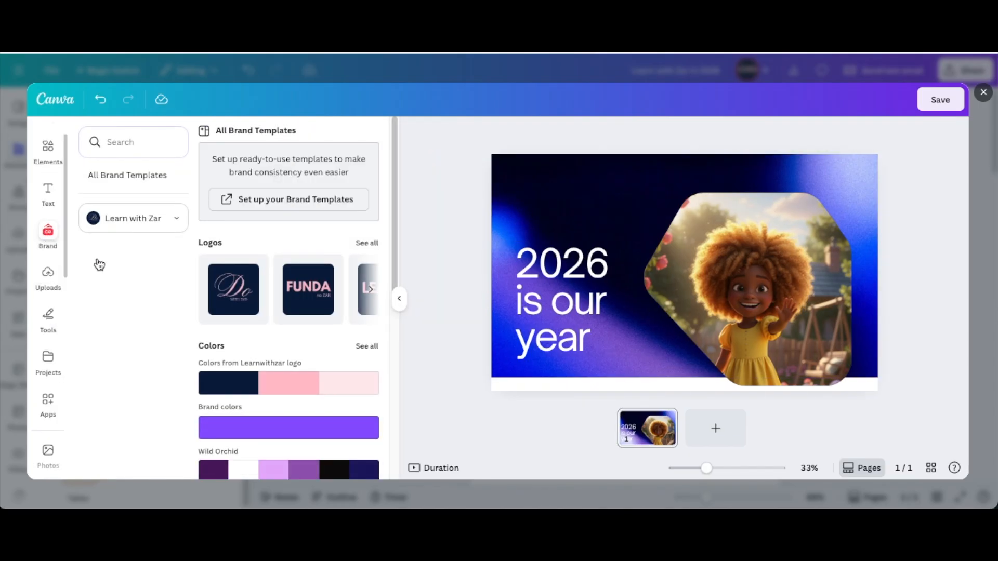
scroll(361, 313, right, 1)
drag(356, 312, 590, 244)
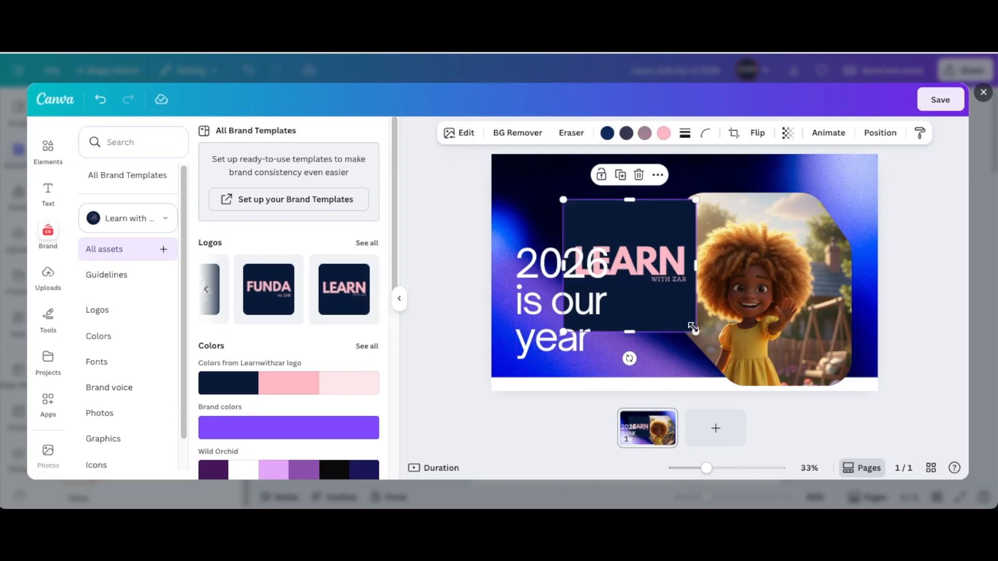
Shrink the "LEARN with Zar" logo, place it in the header design's upper-left corner above the title, and save the design.
drag(671, 301, 608, 245)
drag(559, 207, 512, 170)
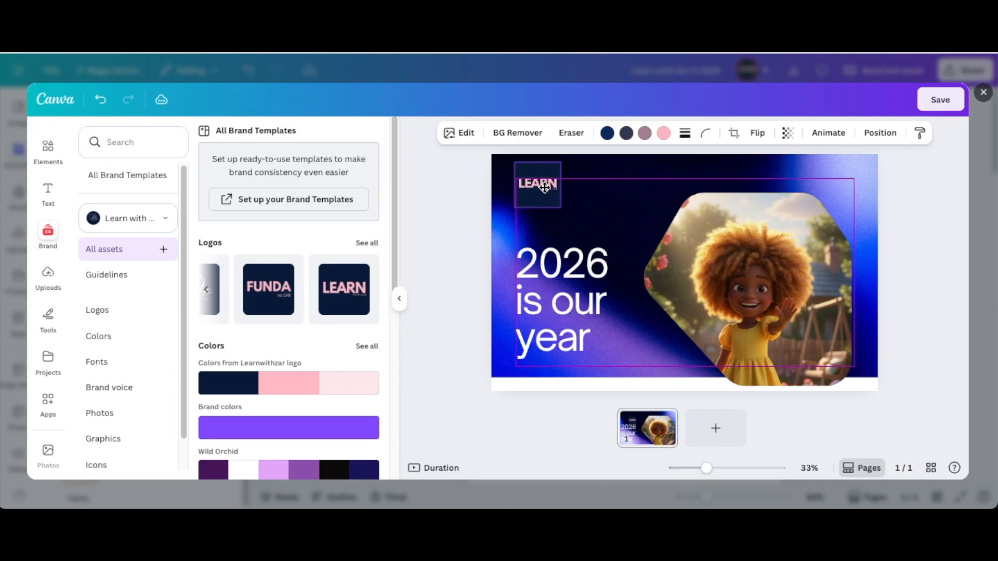
click(633, 241)
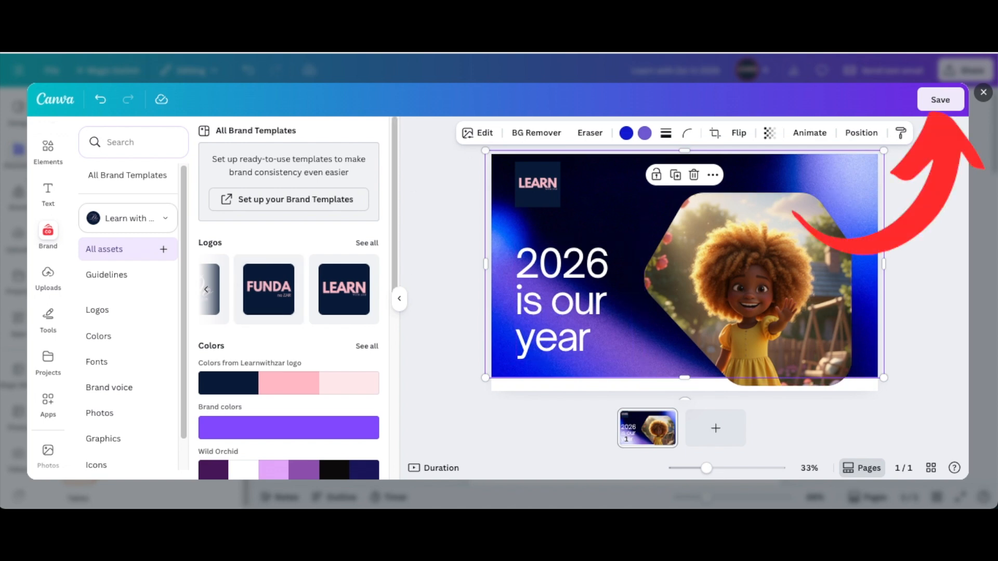
click(940, 99)
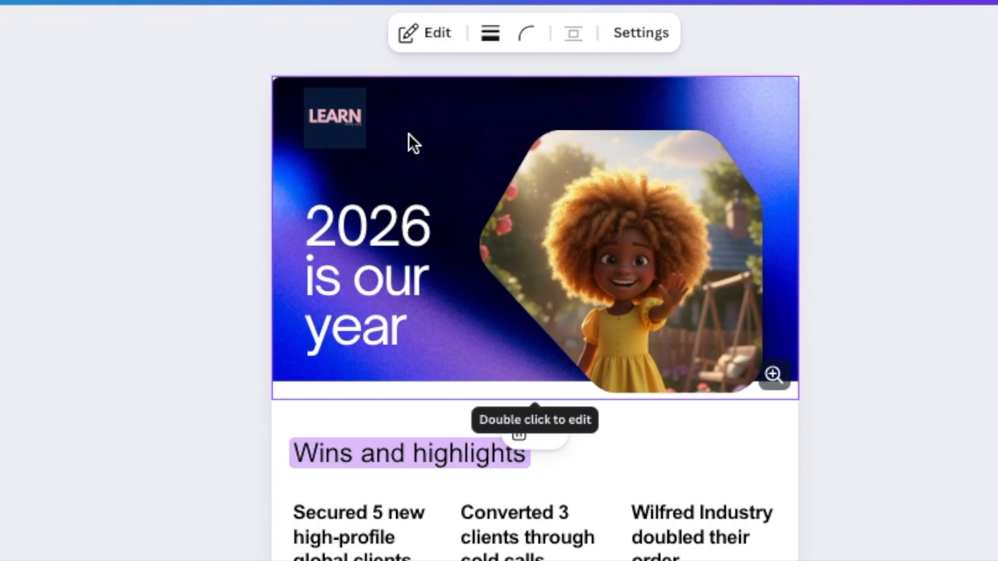
Unset the "2026 is our year" header image from the top and enlarge it to the email's full width.
right_click(409, 136)
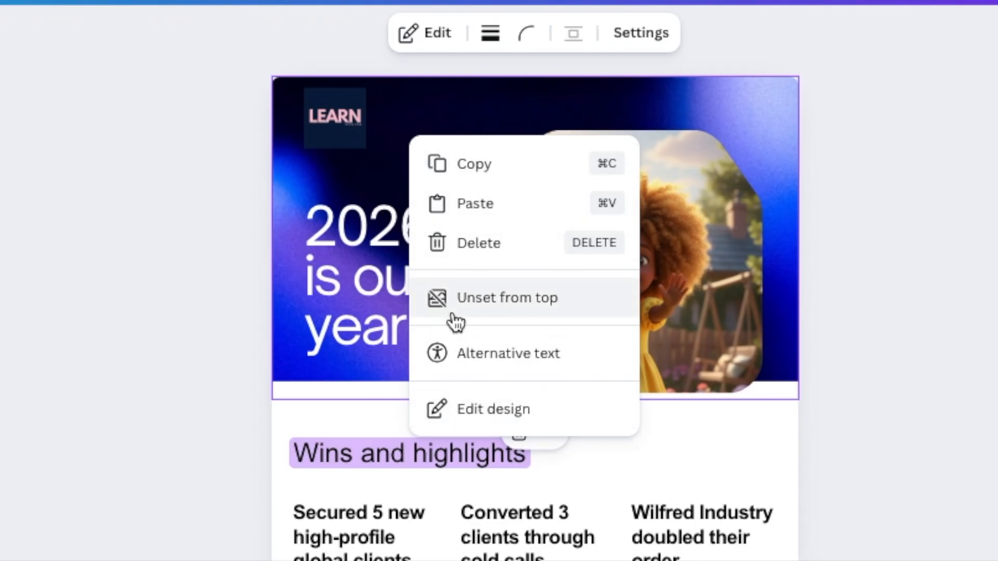
click(488, 302)
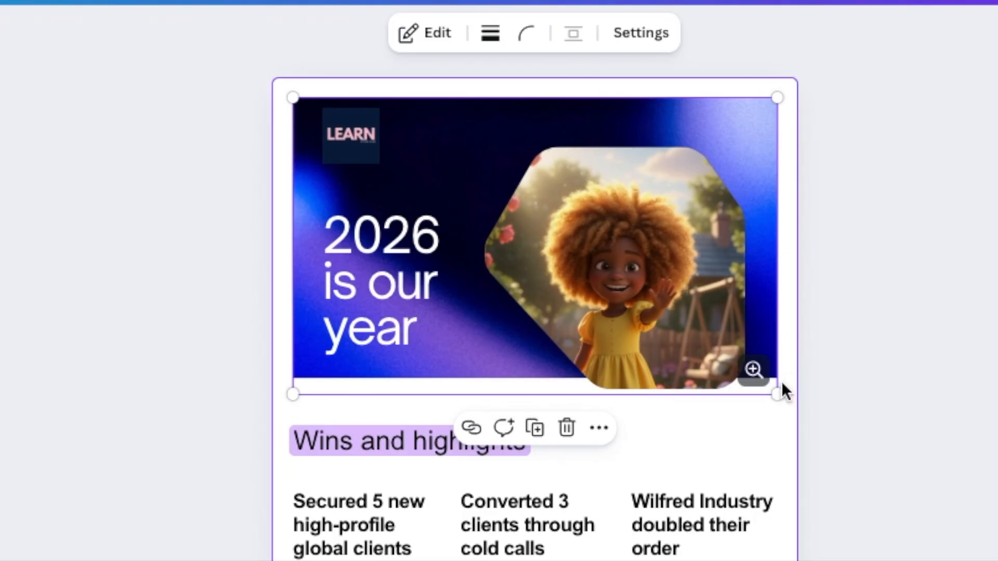
drag(777, 394, 799, 417)
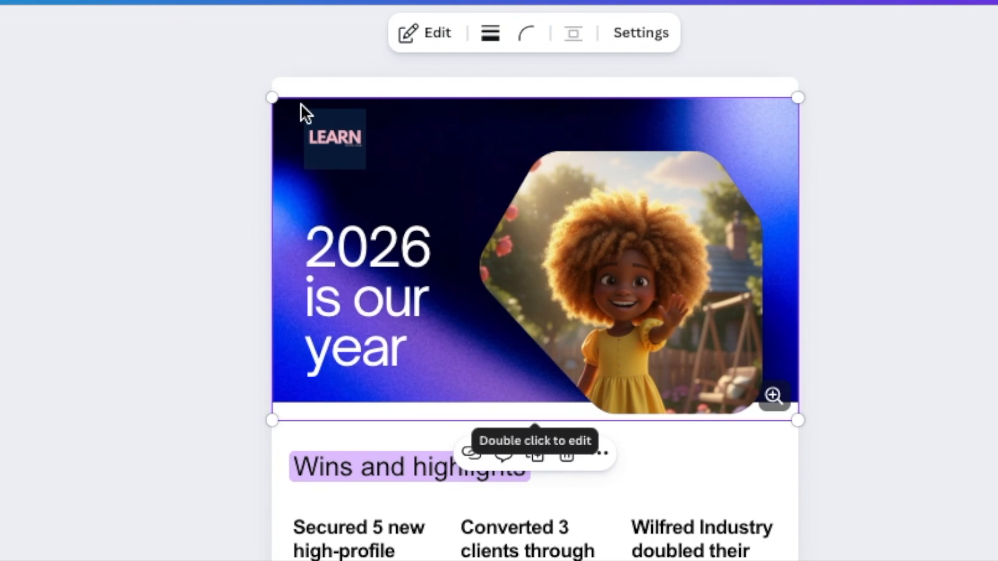
Browse the ready-made header elements and add the black website-and-email header to the email.
click(383, 93)
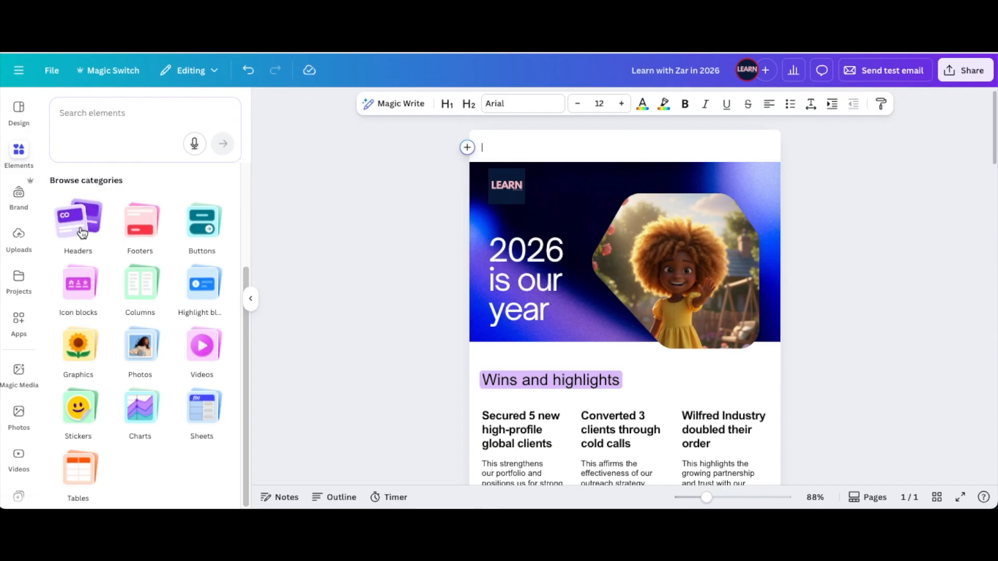
click(80, 226)
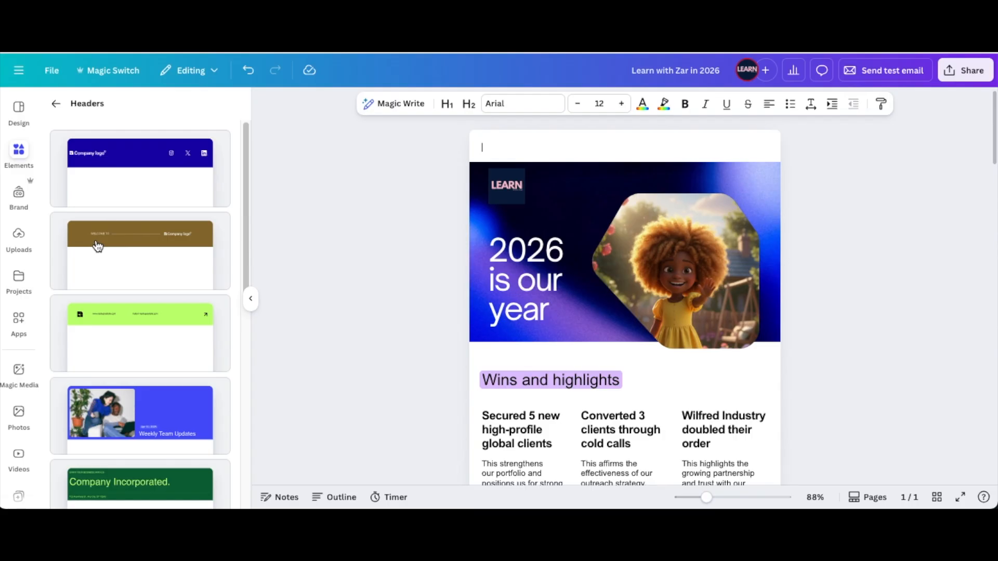
scroll(131, 312, down, 4)
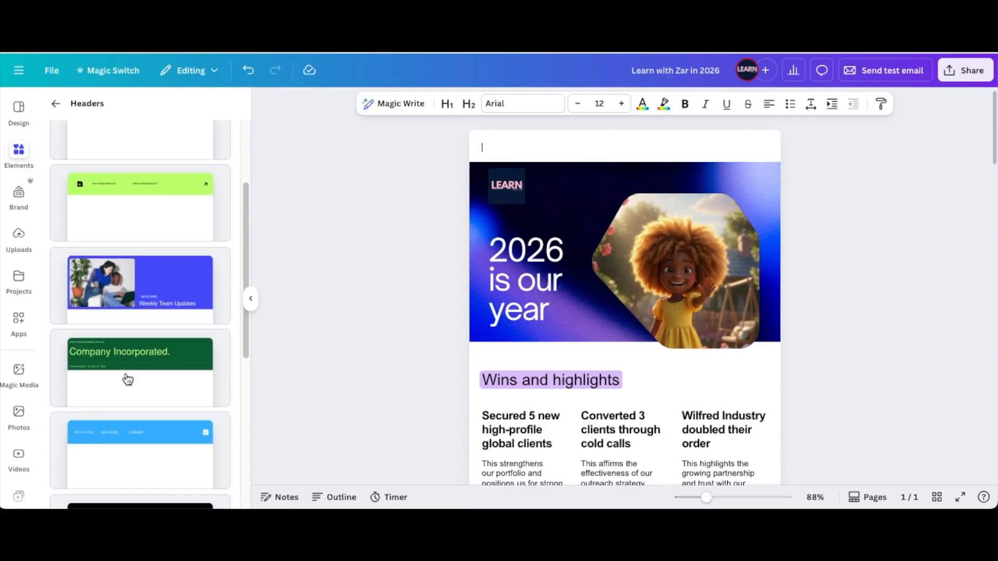
scroll(121, 342, down, 7)
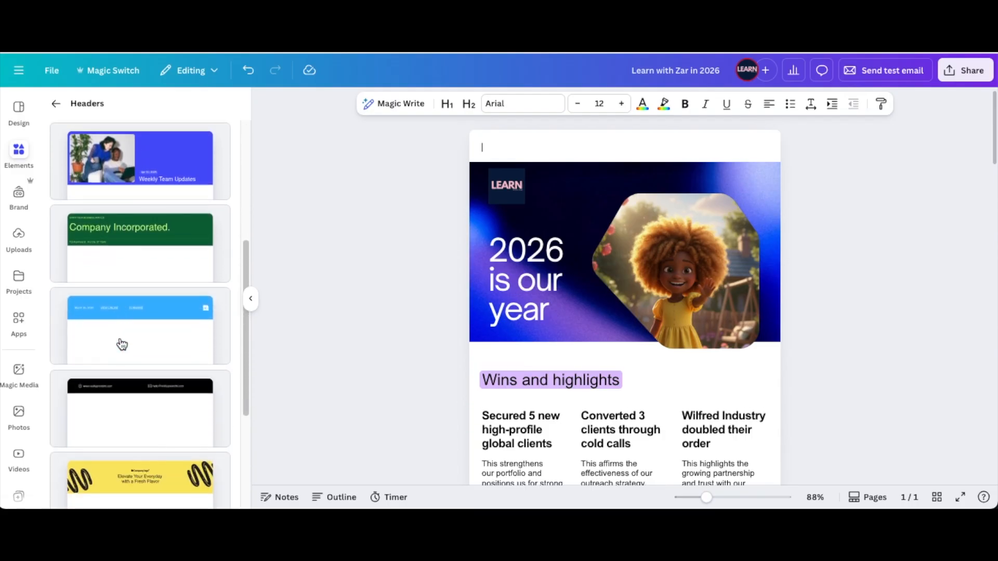
scroll(123, 338, up, 1)
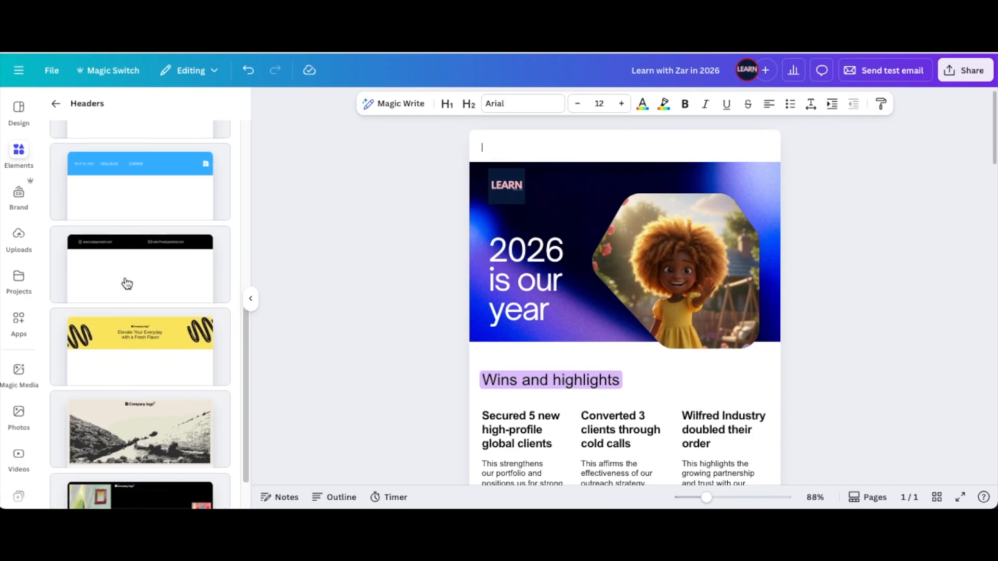
drag(127, 284, 569, 167)
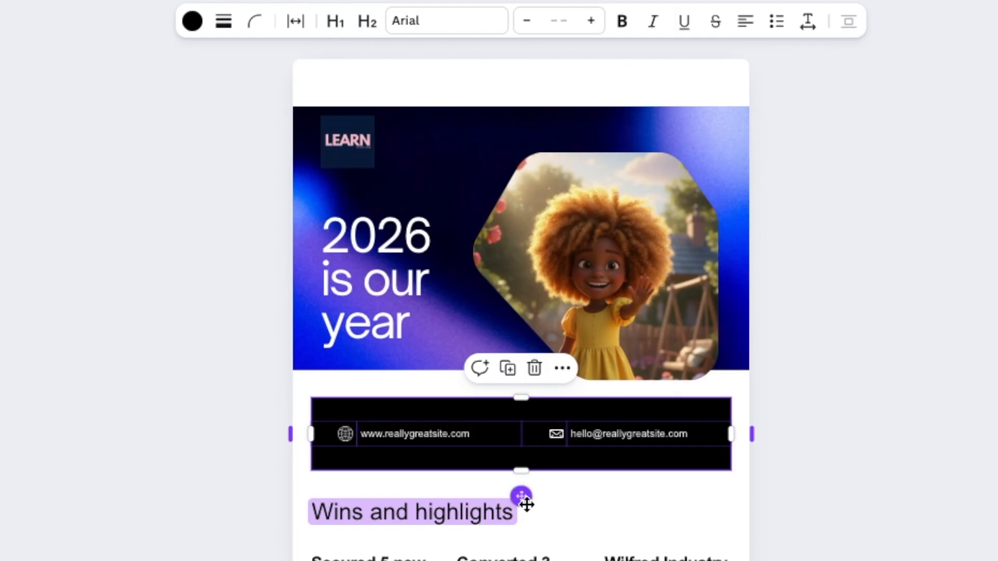
Move the black contact header above the "2026 is our year" image and set it to the top of the email.
drag(525, 499, 525, 123)
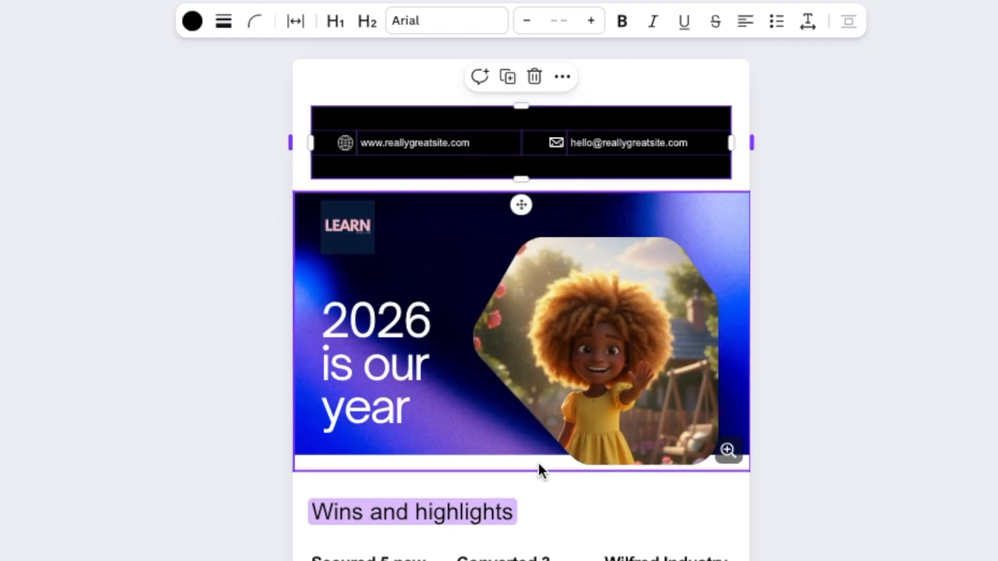
right_click(364, 110)
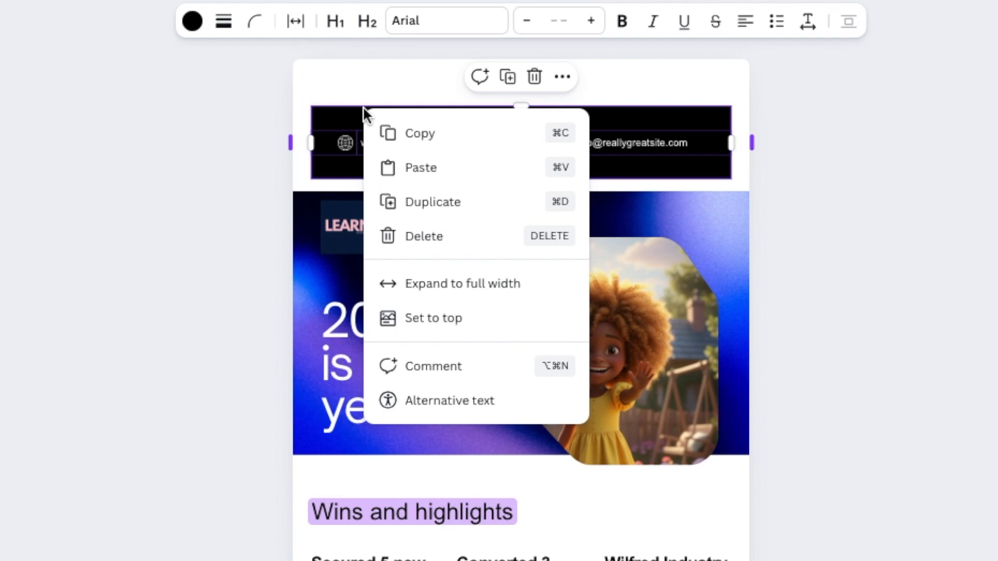
click(442, 319)
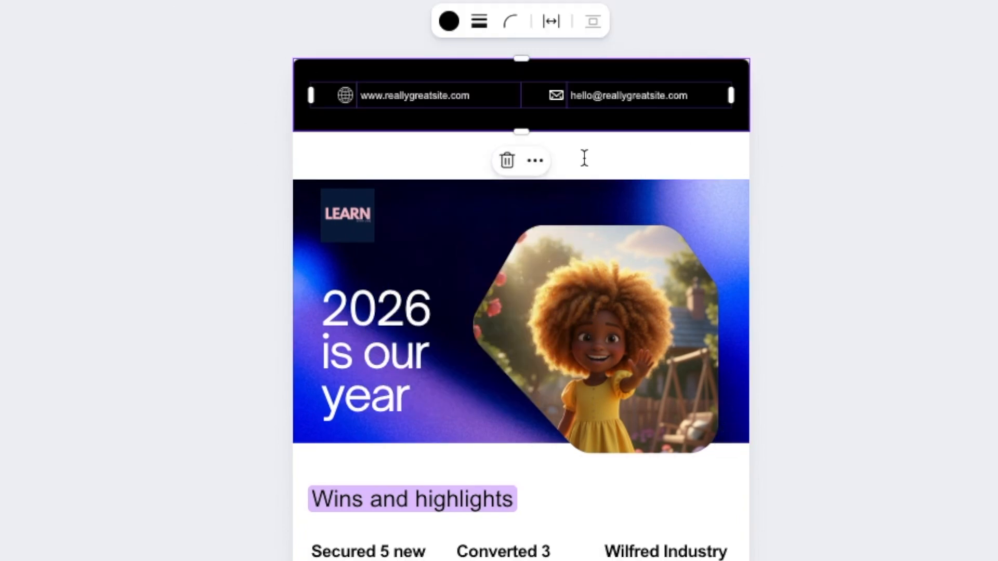
Change the contact header's background to the brand's dark navy.
click(426, 149)
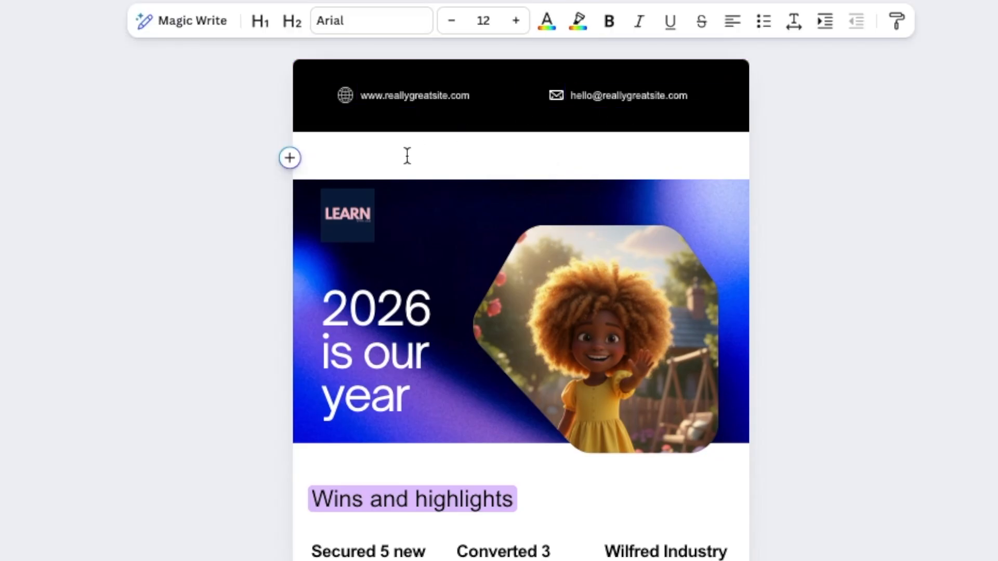
click(336, 72)
click(451, 23)
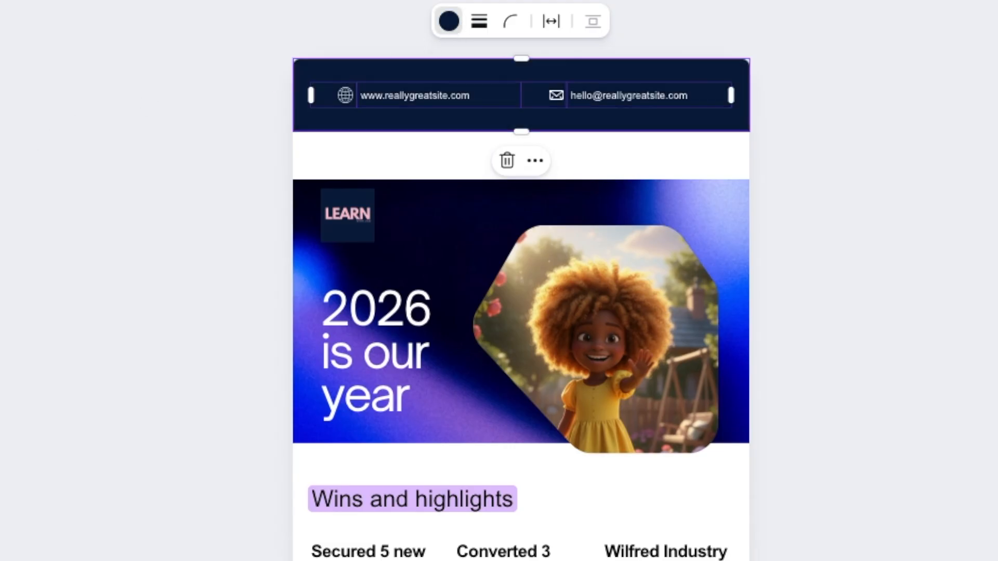
Replace the contact header's website text with "LEARN WITH ZAR ON SKOOL" and its placeholder e-mail with the brand's contact e-mail.
click(457, 98)
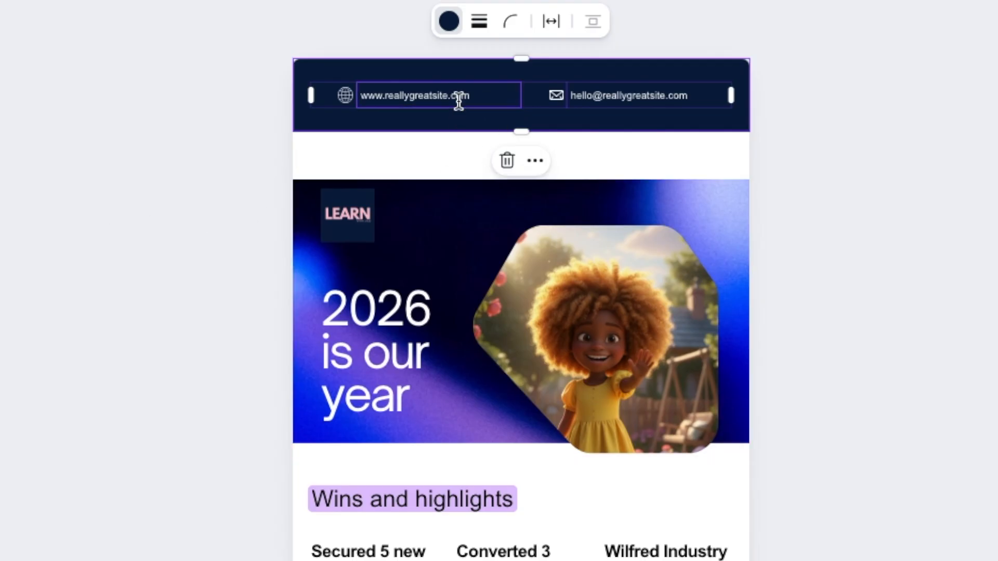
click(467, 97)
drag(473, 97, 388, 88)
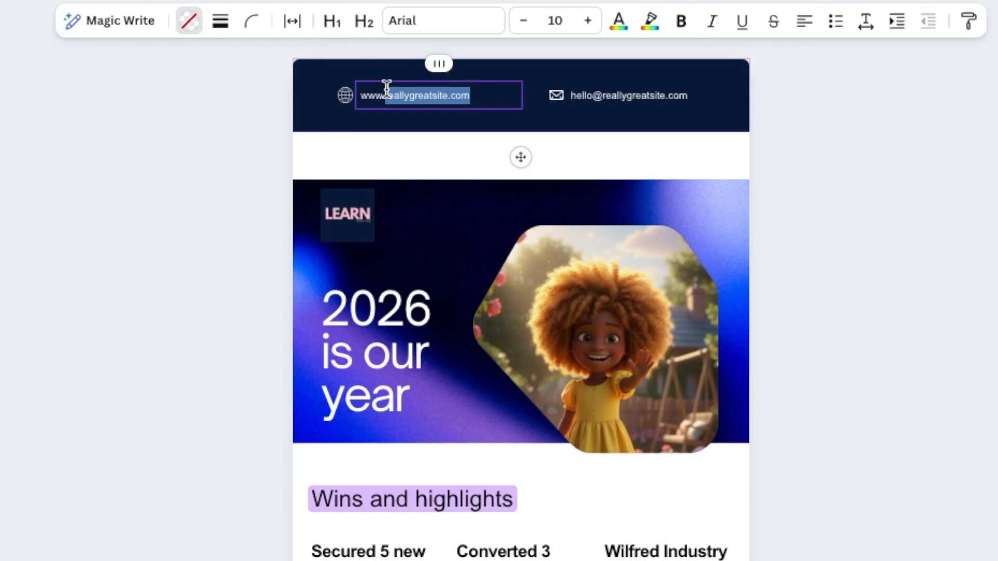
click(456, 96)
drag(475, 98, 350, 90)
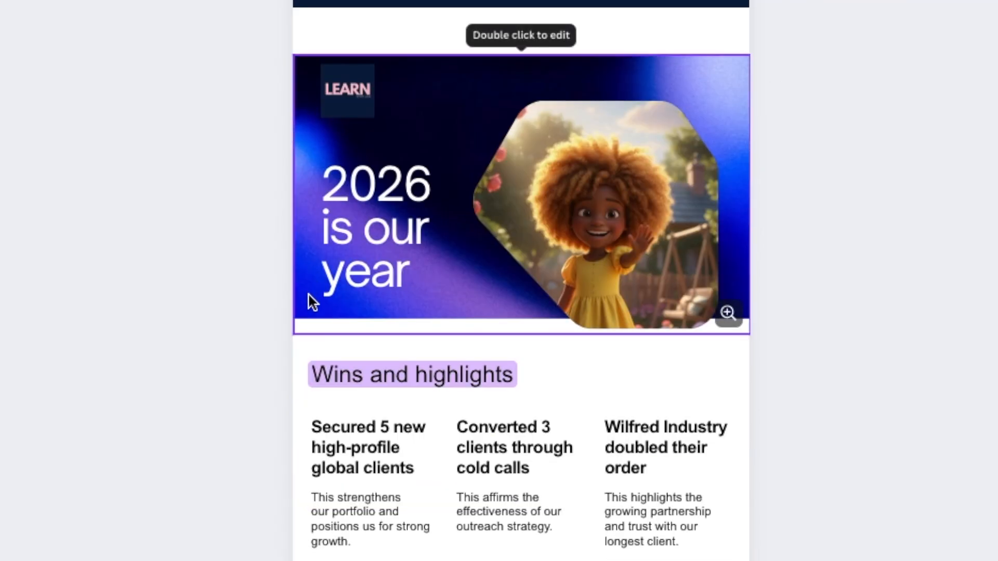
Set the email's background color to the brand's light pink #ffeaed.
scroll(310, 286, down, 3)
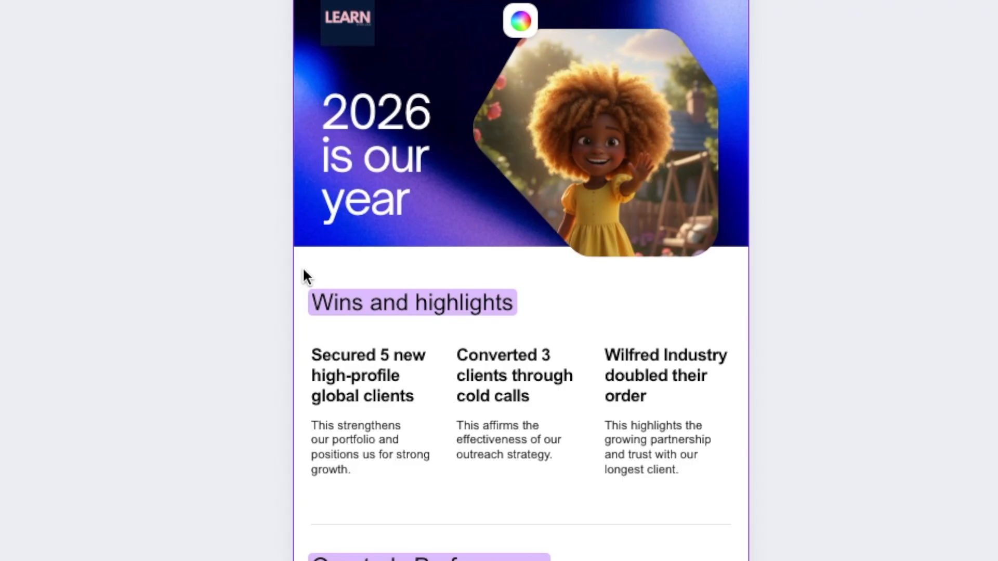
scroll(539, 396, down, 1)
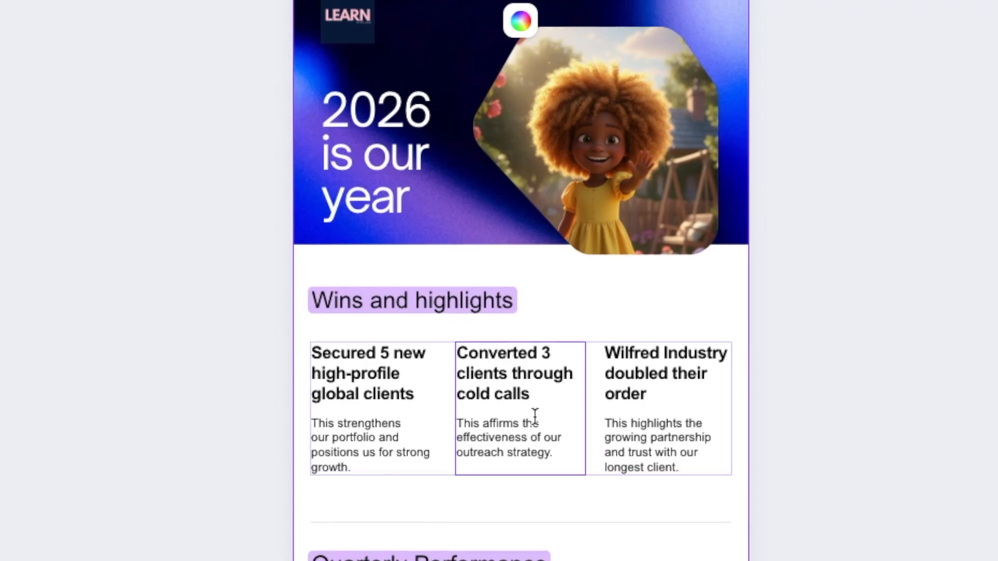
scroll(485, 441, up, 2)
scroll(481, 303, up, 5)
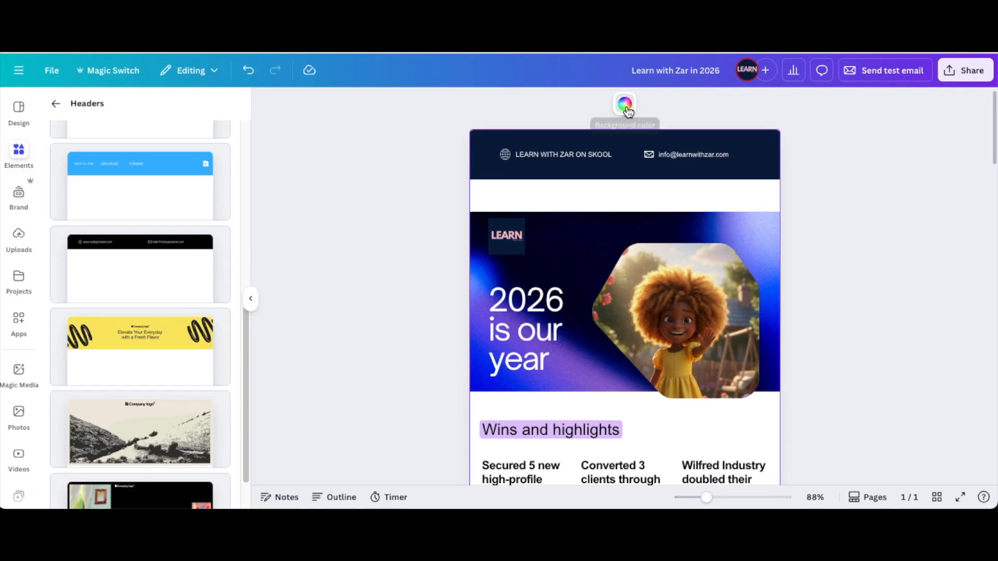
click(522, 24)
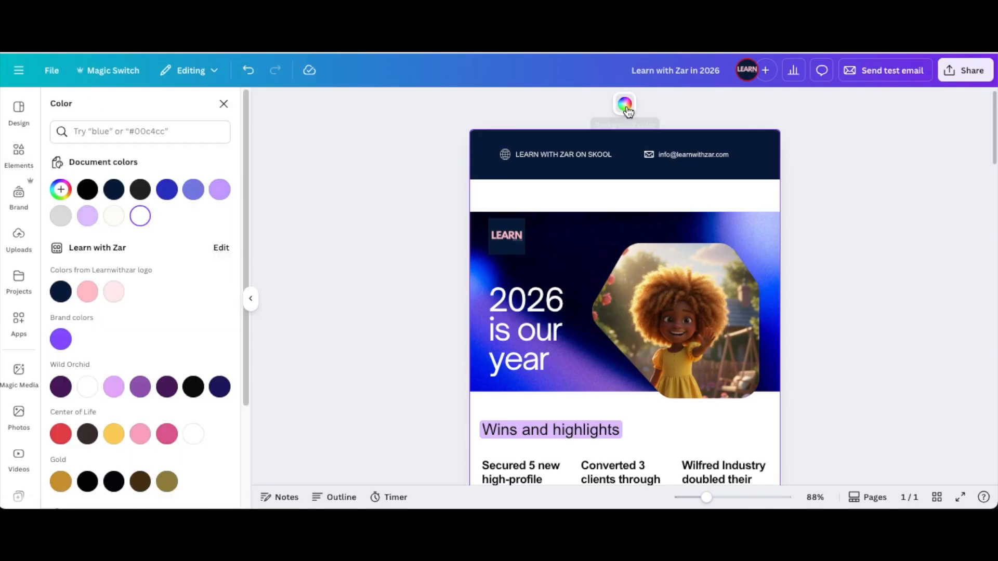
click(119, 295)
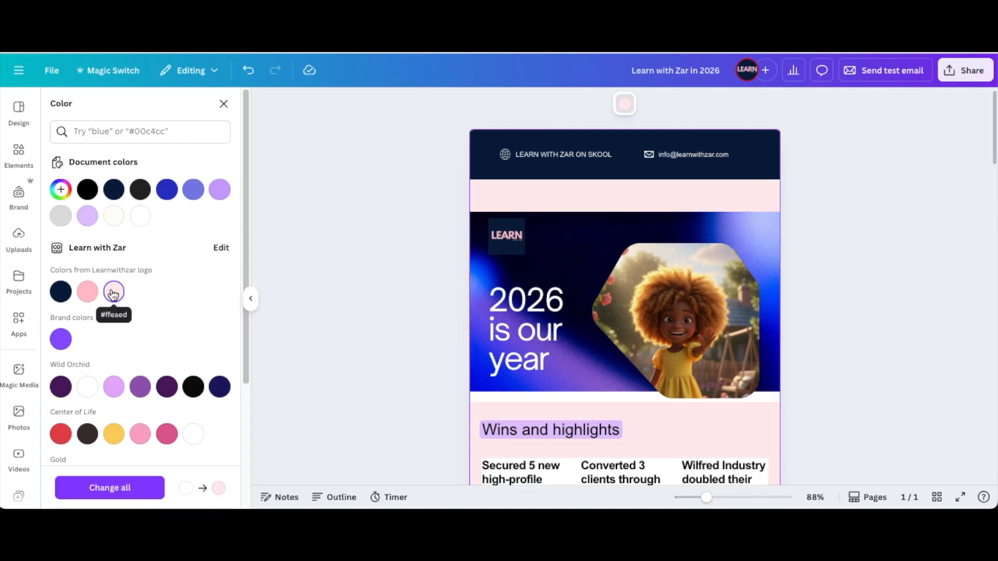
Insert a divider through quick actions on the blank line below the three-column "Wins and highlights" block.
scroll(551, 333, down, 1)
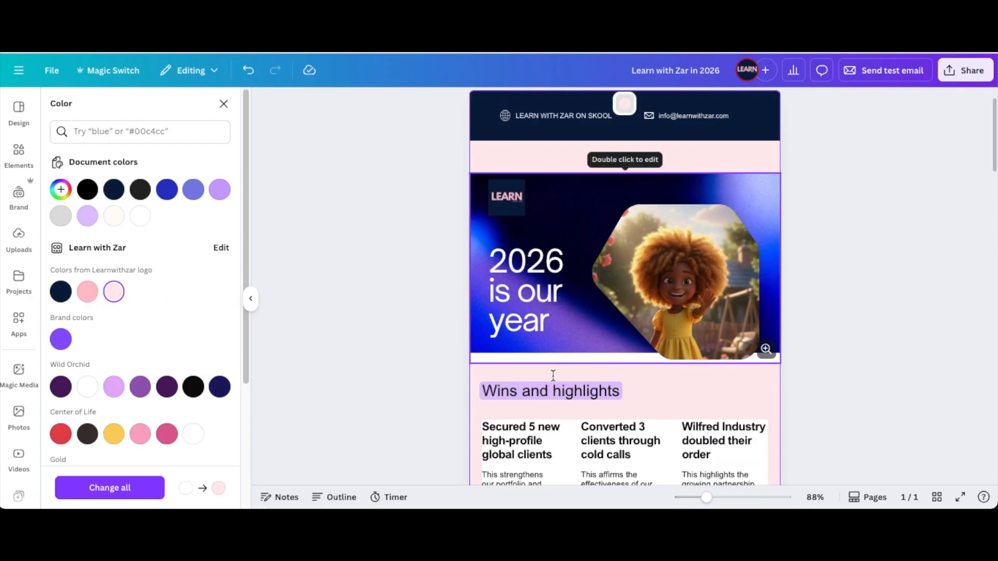
scroll(471, 337, down, 4)
click(481, 361)
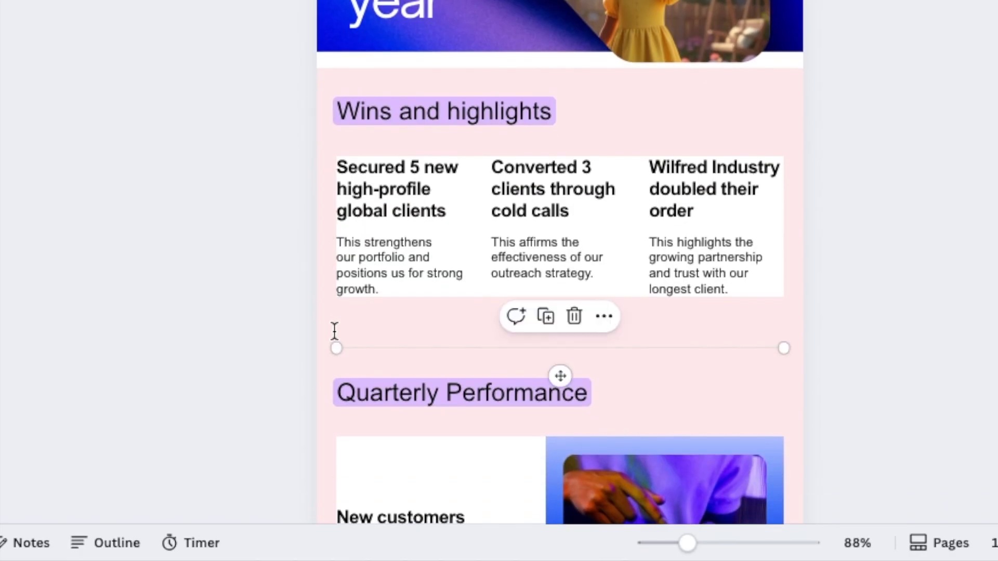
click(338, 320)
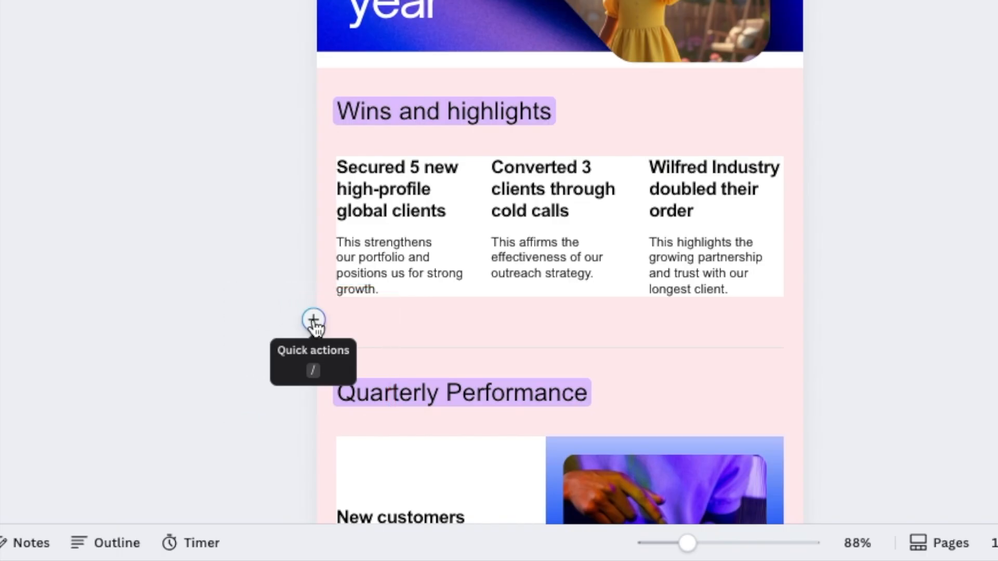
click(316, 322)
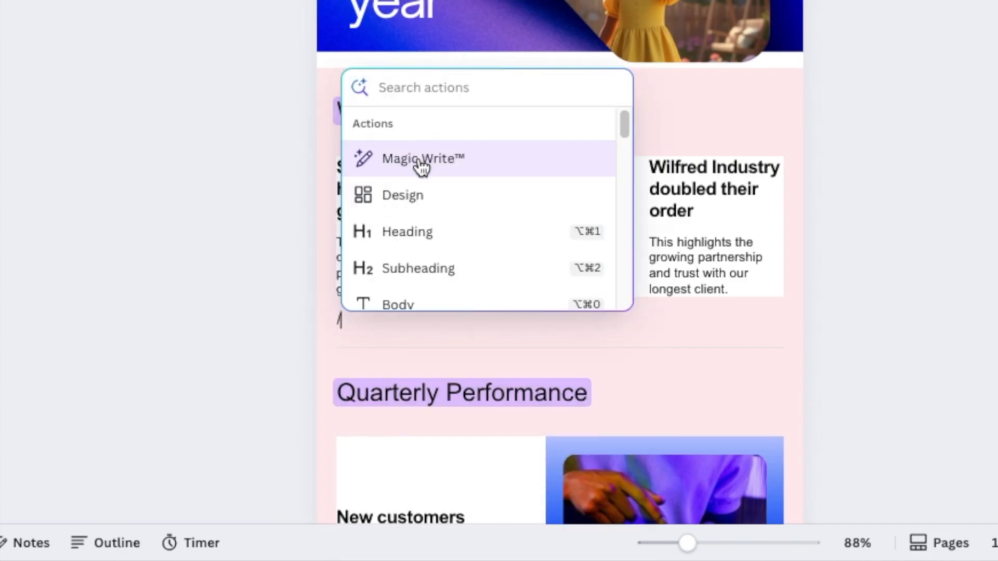
scroll(419, 200, down, 1)
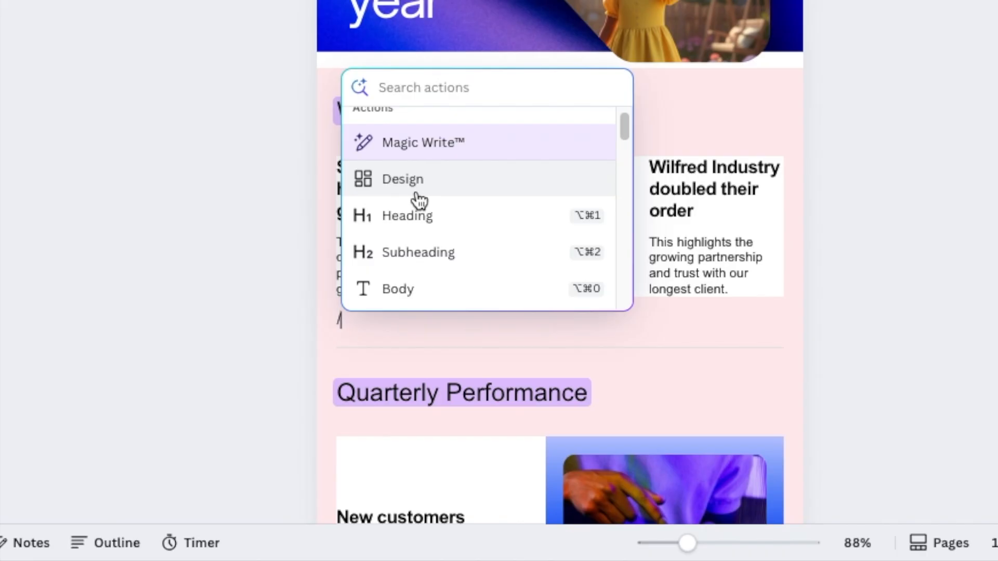
scroll(419, 200, down, 3)
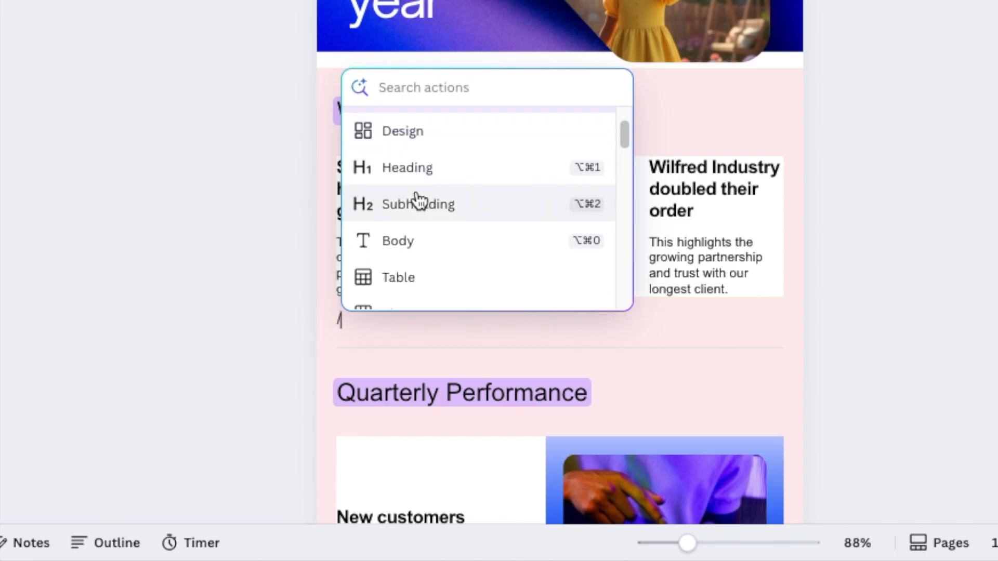
scroll(419, 200, down, 1)
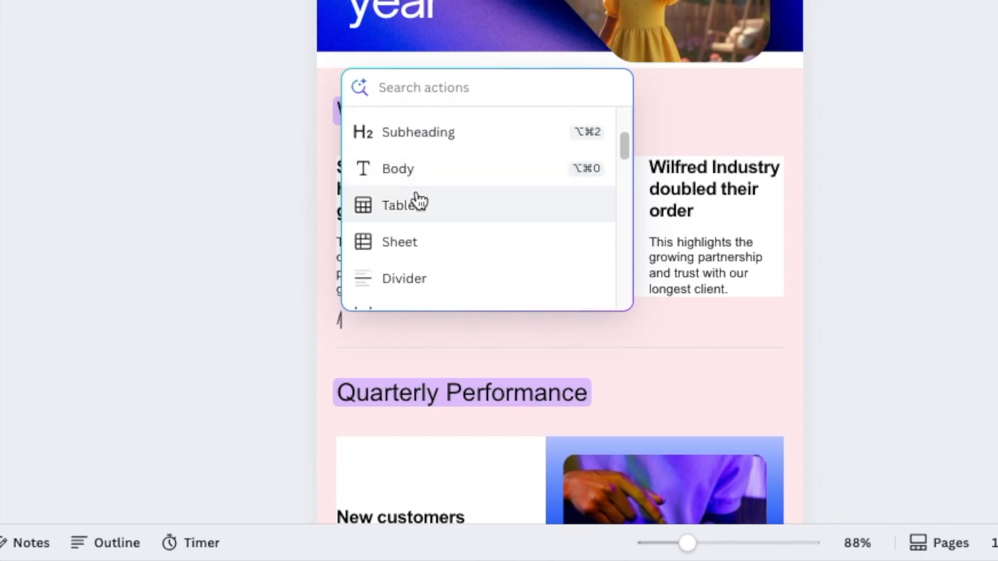
scroll(419, 200, down, 2)
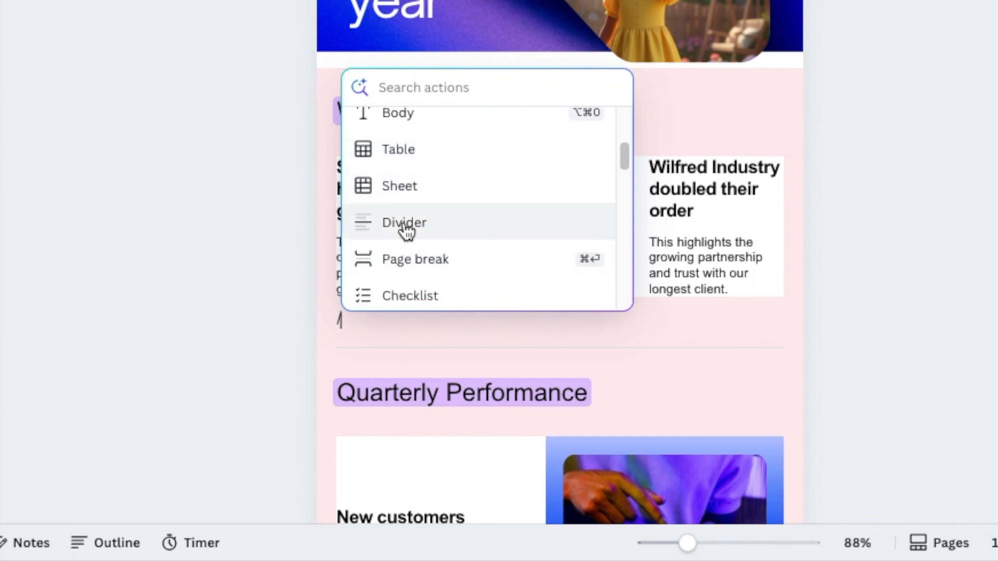
click(406, 229)
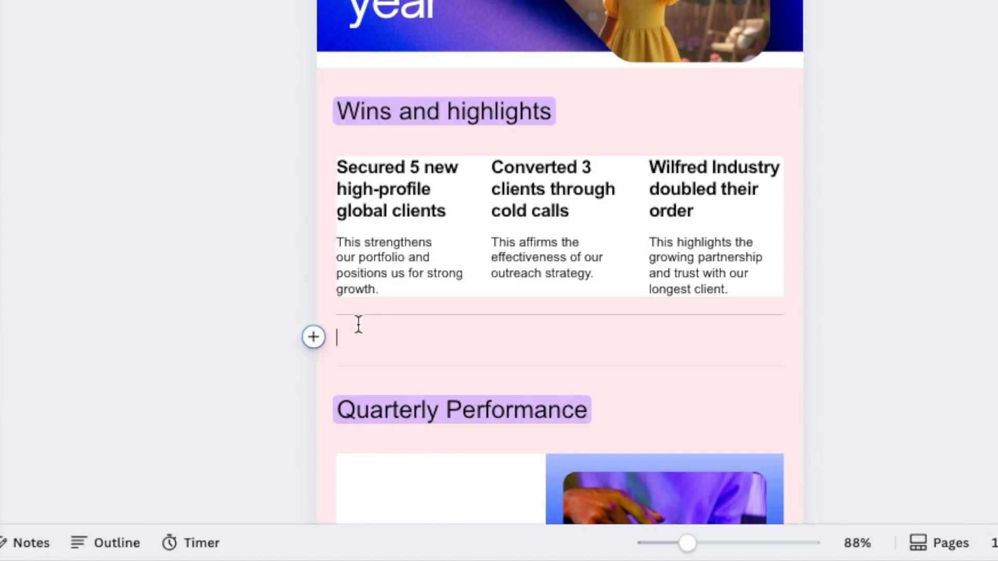
Insert a page break through quick actions on the blank line below the new divider.
text(/)
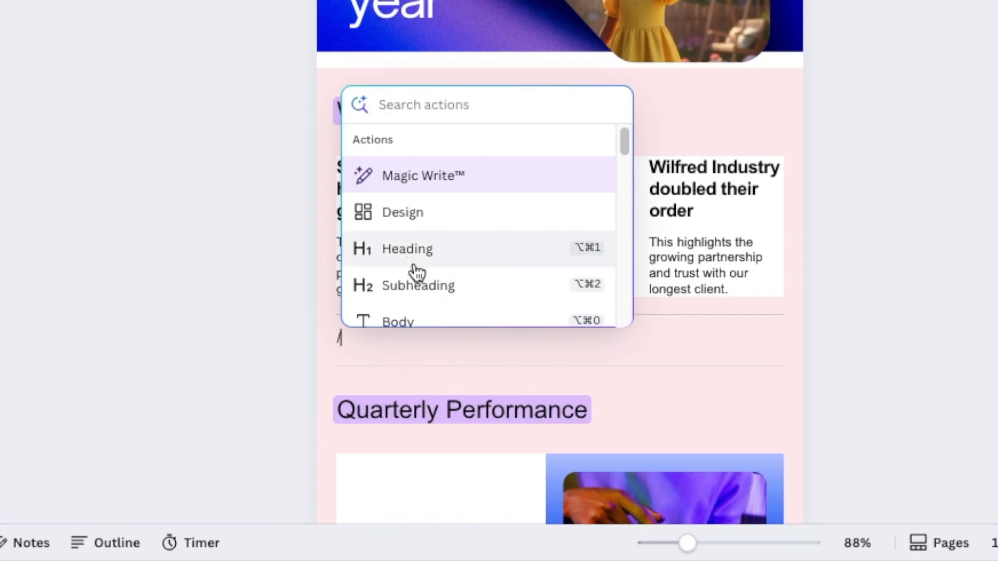
scroll(412, 274, down, 5)
click(407, 285)
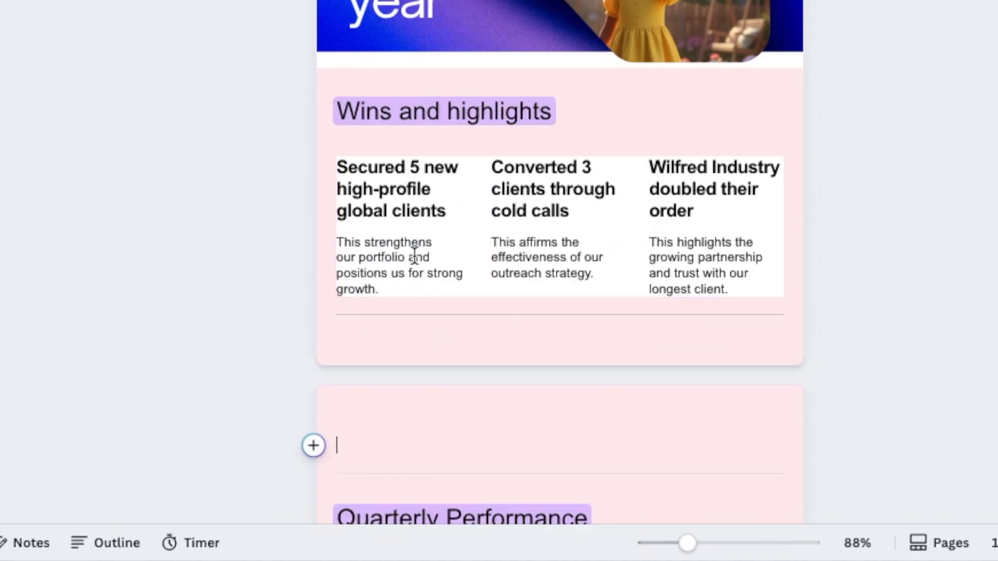
scroll(524, 369, down, 2)
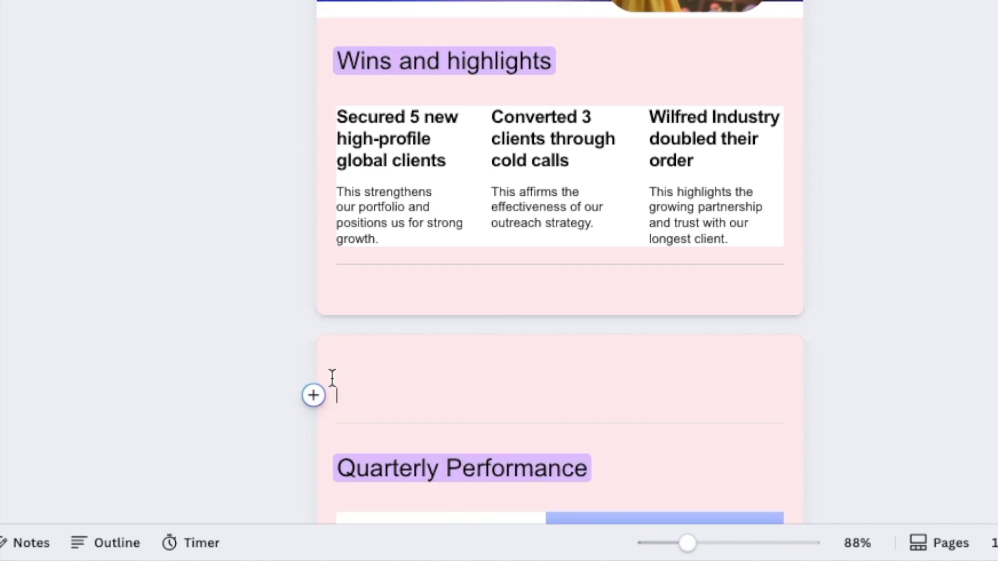
Insert a Success highlight block on the blank line at the start of the section above "Quarterly Performance".
click(313, 396)
scroll(410, 318, down, 3)
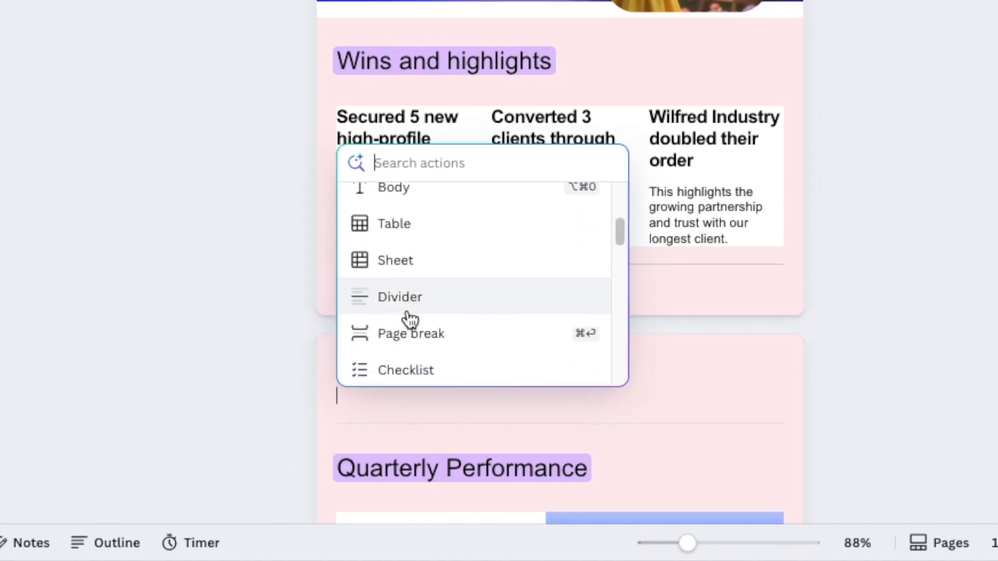
scroll(411, 318, down, 5)
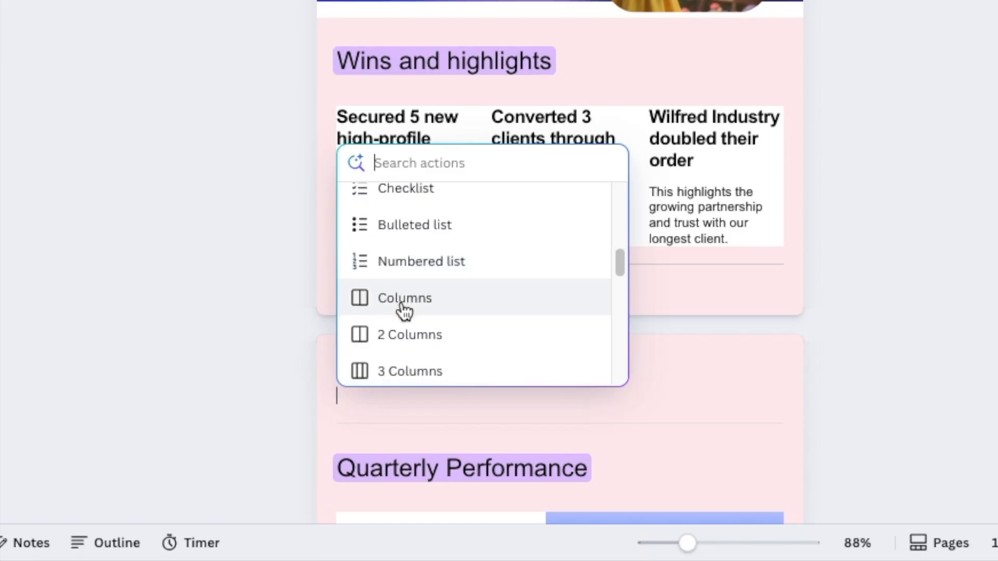
scroll(404, 310, down, 5)
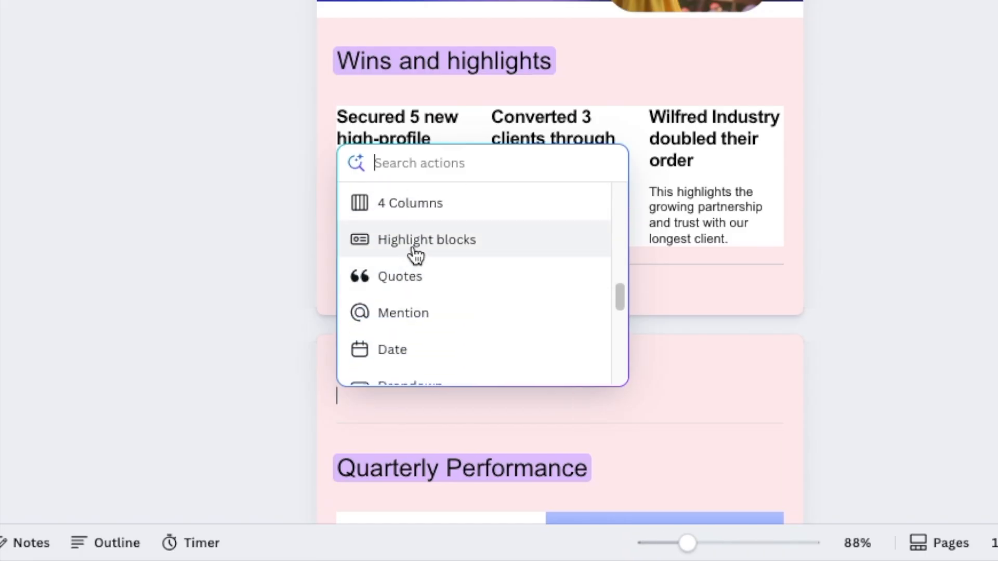
click(416, 254)
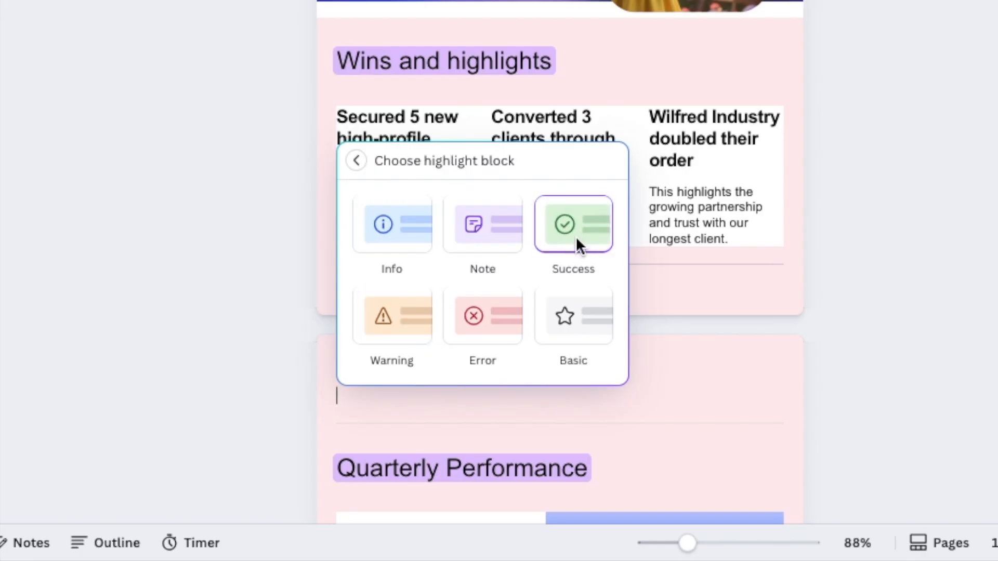
click(598, 218)
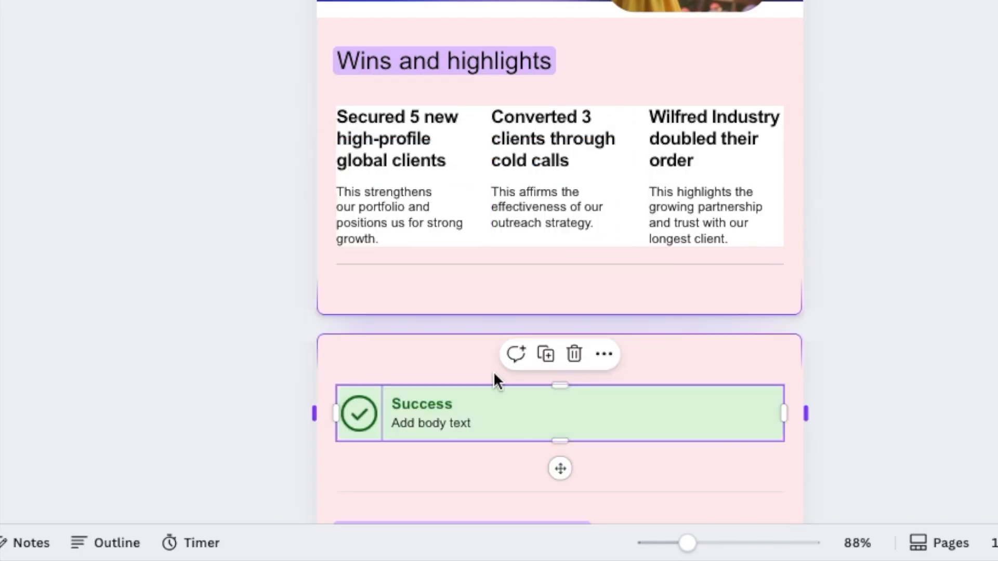
Edit the highlight block's heading to read "Succesccvcs" and place the cursor on the line below the block.
click(442, 408)
text(ccvc)
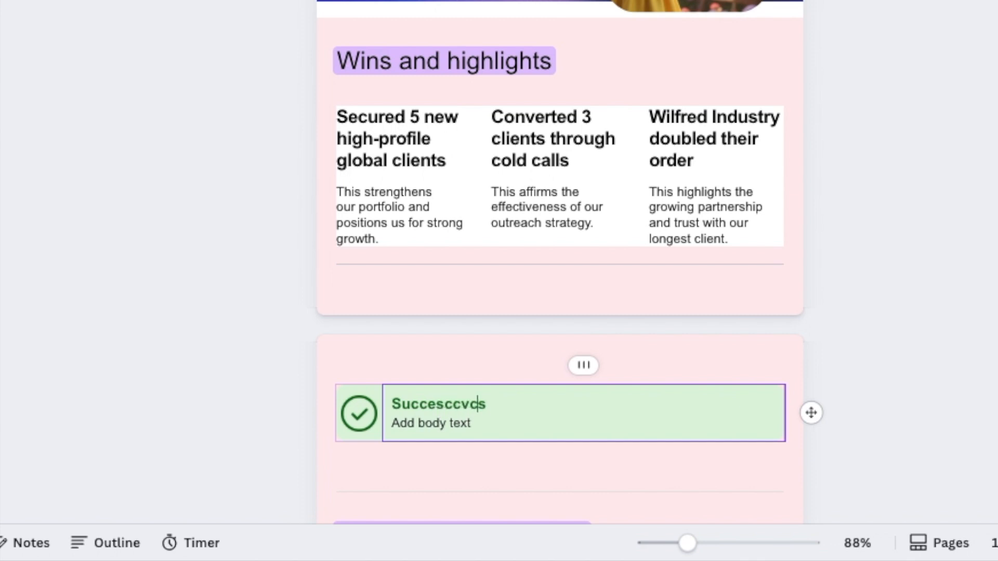
click(356, 416)
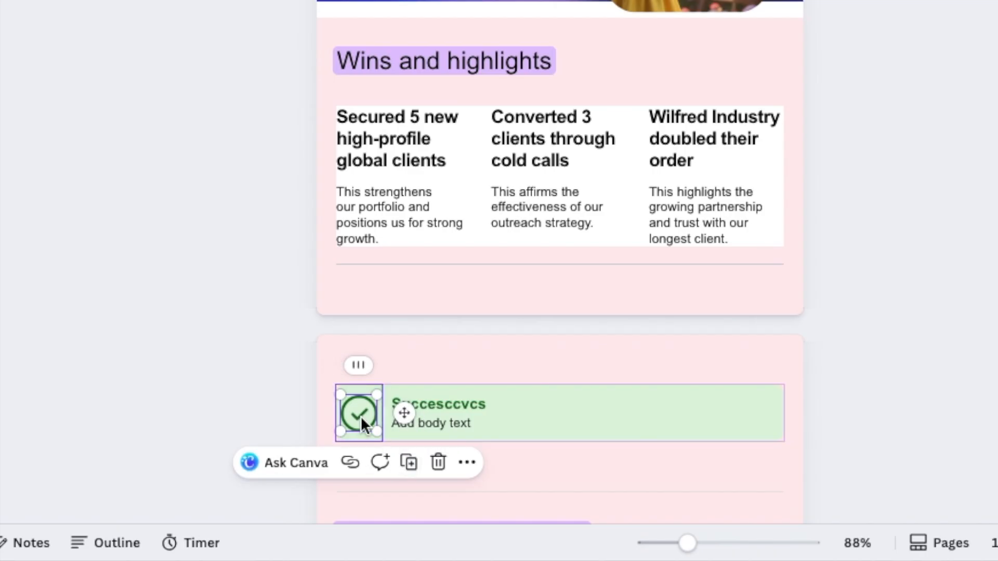
click(529, 459)
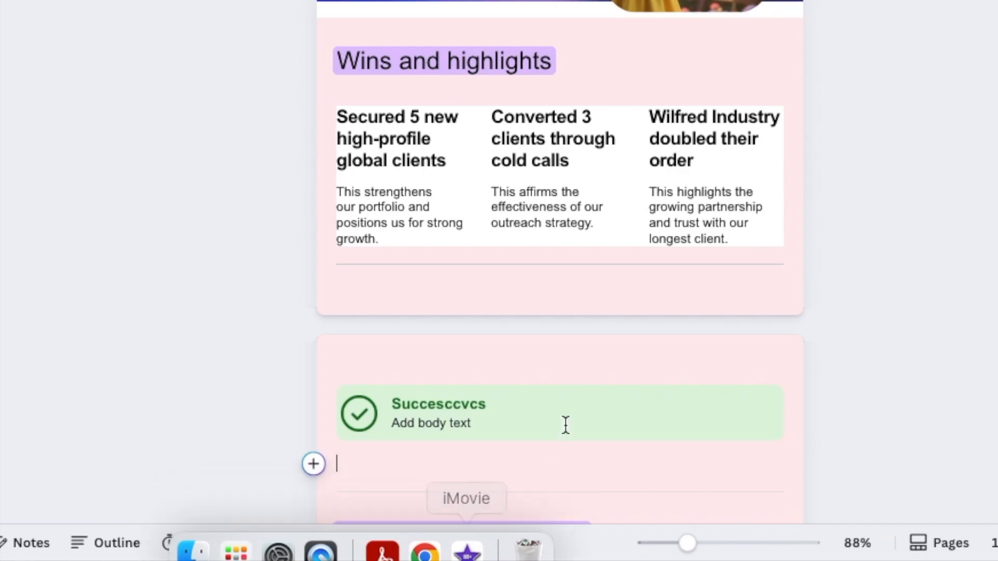
Insert a button through quick actions on the blank line below the Success highlight block.
scroll(546, 416, down, 4)
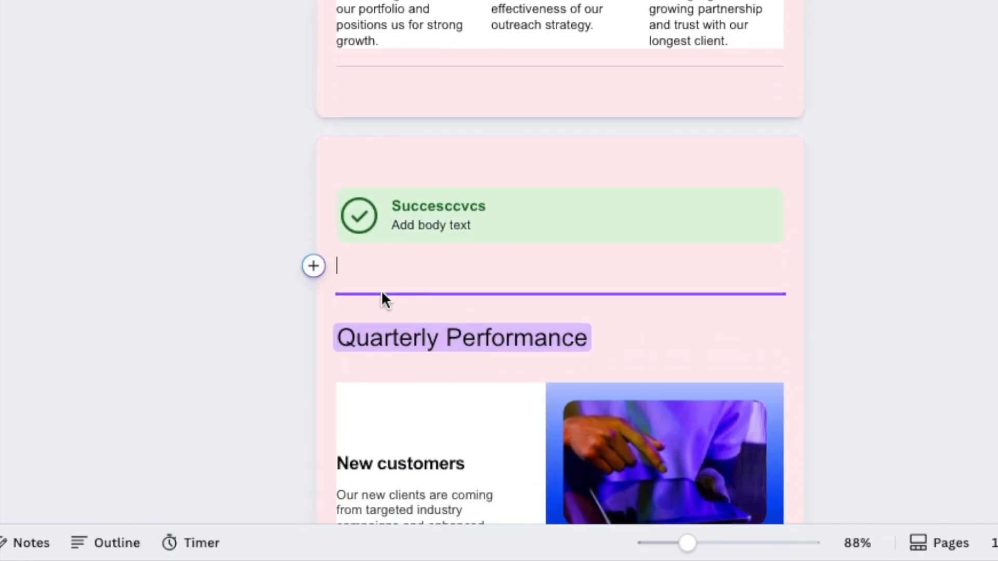
click(314, 266)
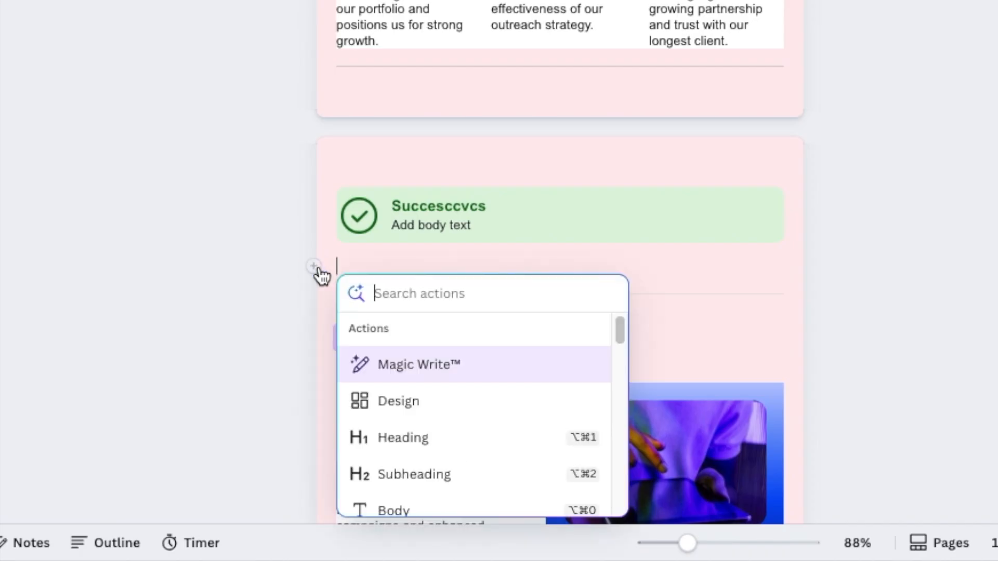
scroll(470, 457, down, 9)
scroll(473, 486, down, 5)
scroll(416, 390, down, 1)
scroll(408, 404, down, 3)
scroll(411, 434, down, 5)
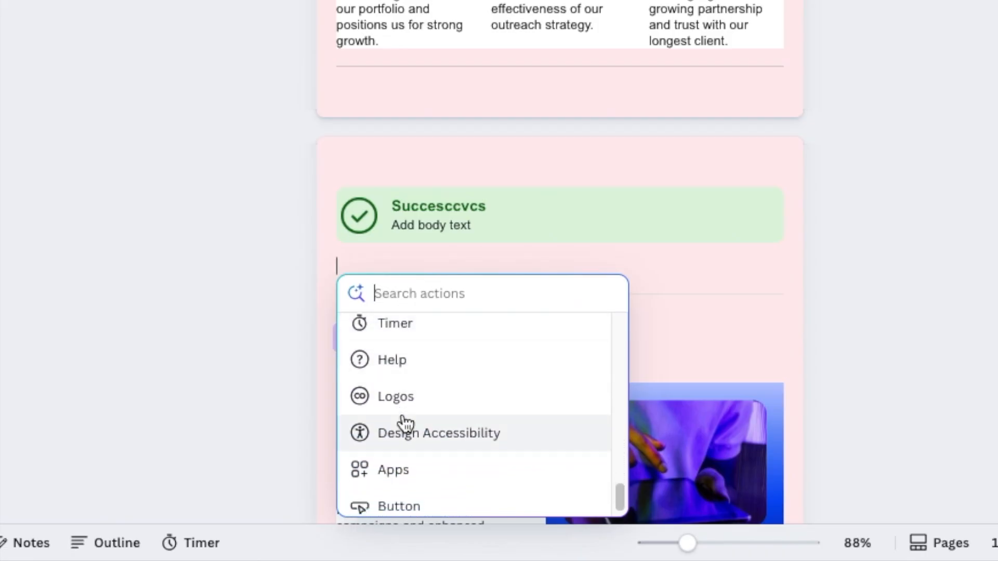
click(399, 499)
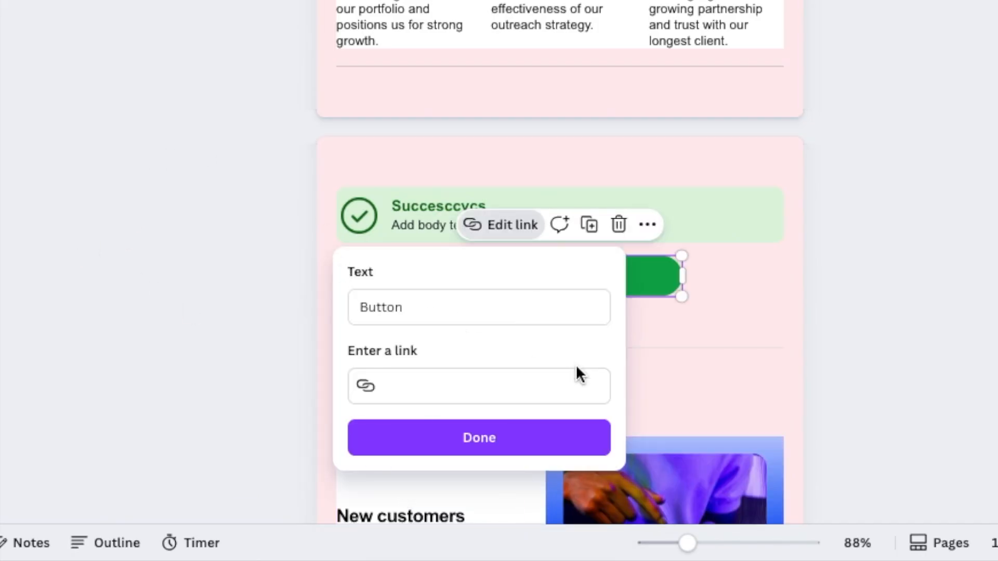
double_click(696, 396)
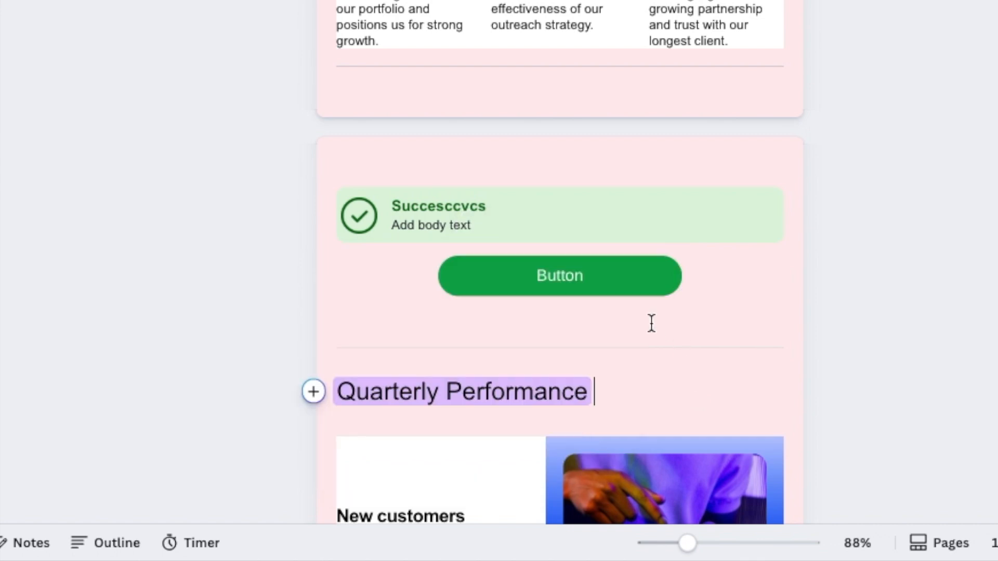
Set the new button's text to "UDEMY COURSE" and link it to the copied Udemy course URL.
click(598, 283)
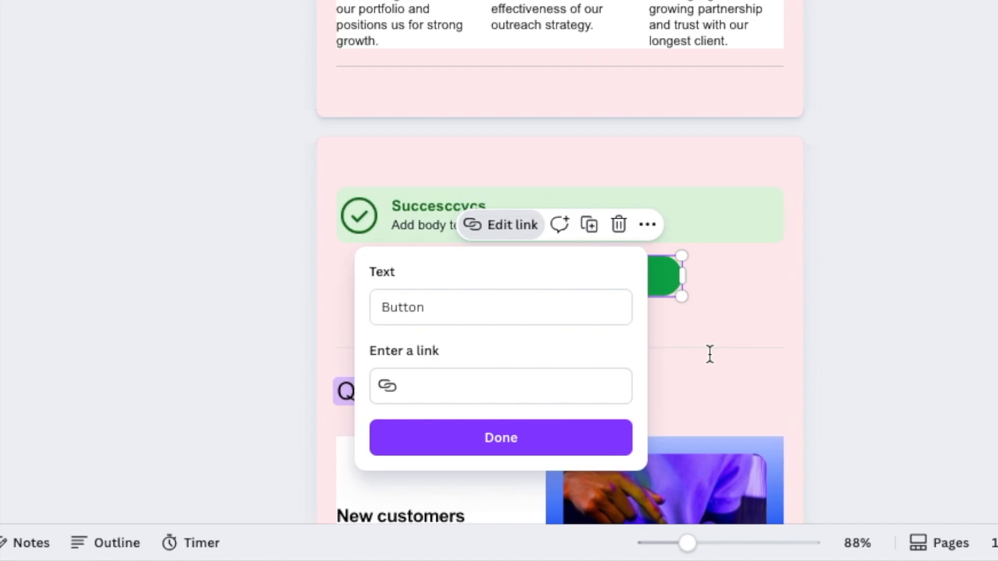
drag(441, 311, 374, 305)
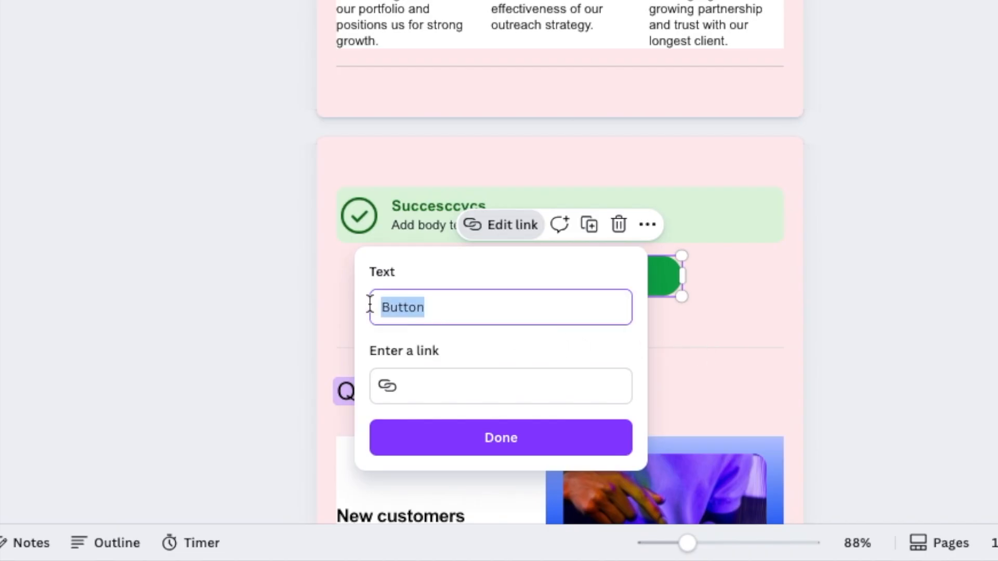
text(ud)
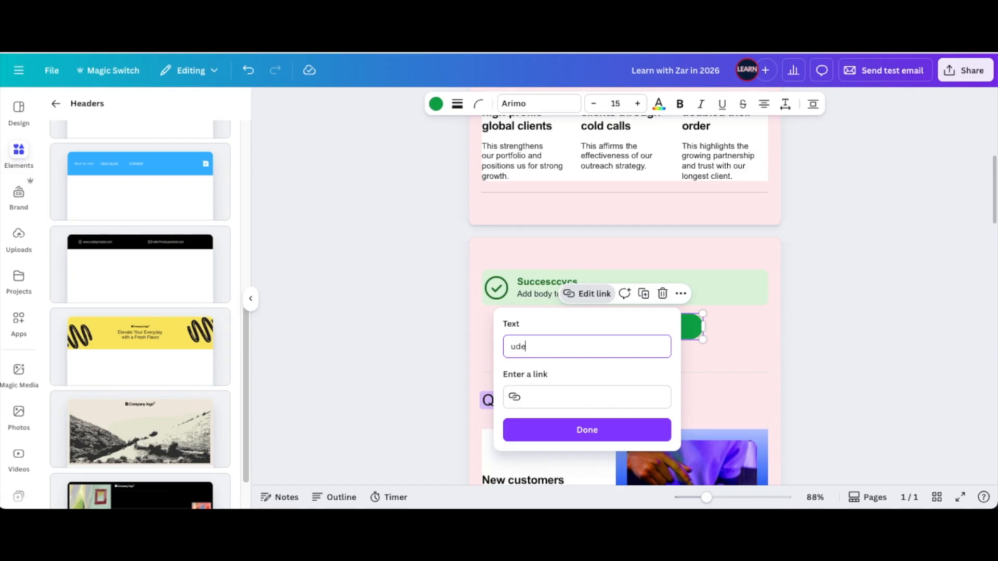
key(BackSpace)
key(BackSpace)
key(BackSpace)
click(514, 397)
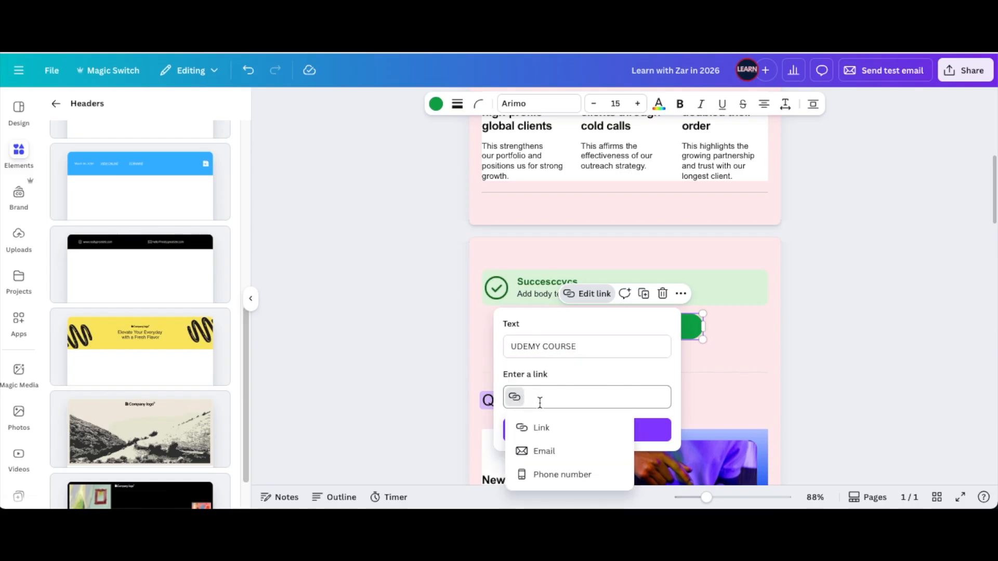
click(540, 403)
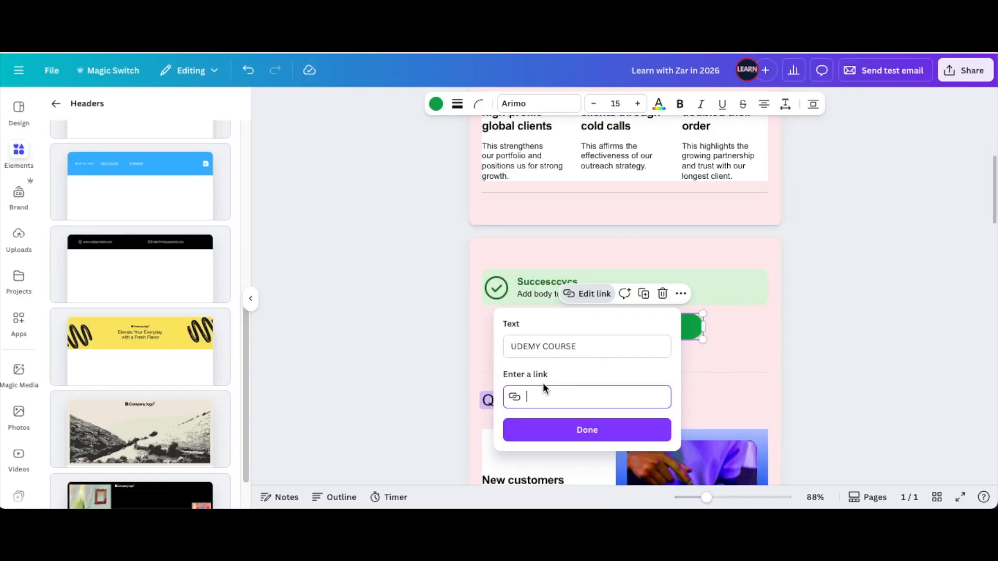
key(ctrl+v)
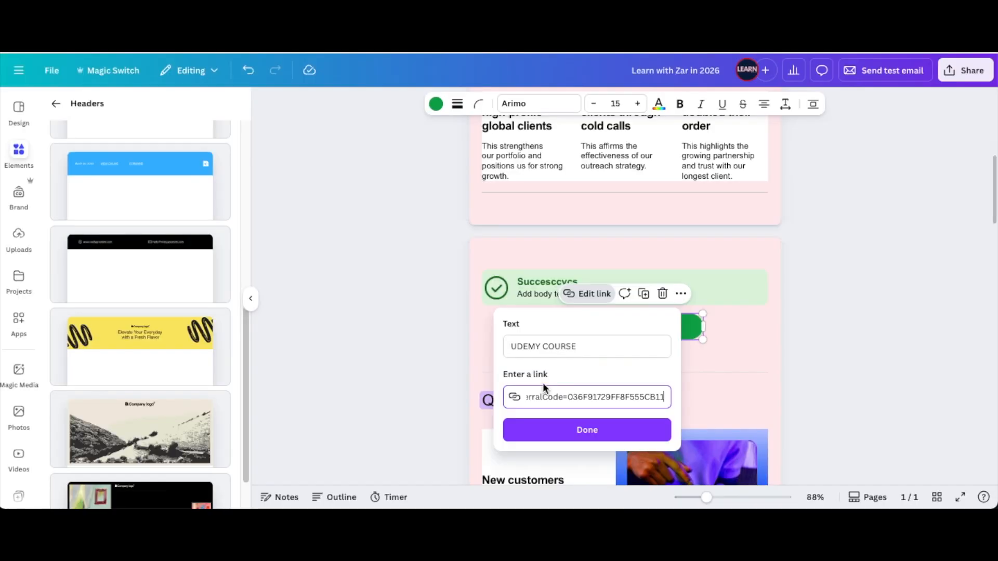
click(591, 437)
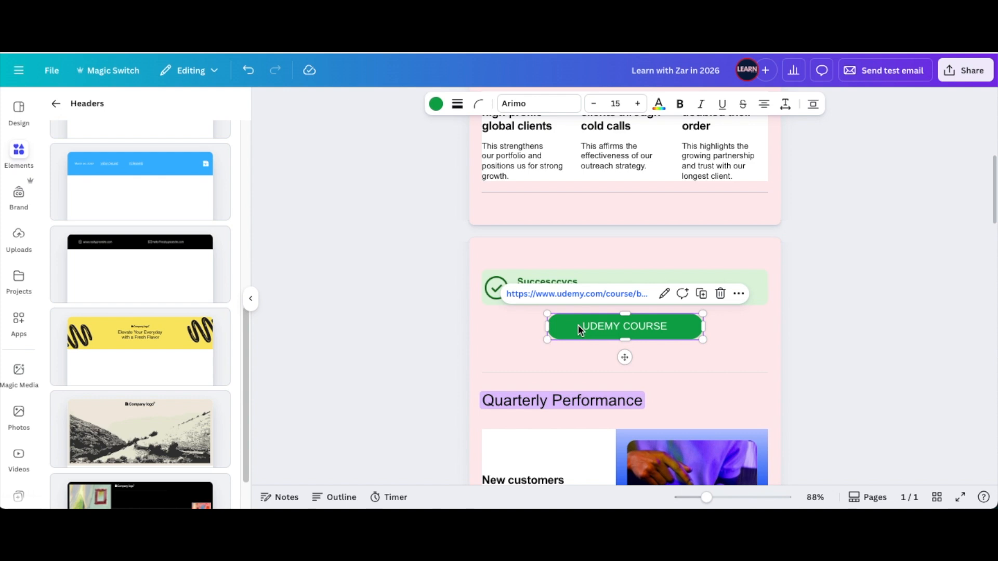
Fill the "UDEMY COURSE" button with the document's 180° blue linear gradient (#b9c7ff, #034cf3, #010873).
click(437, 106)
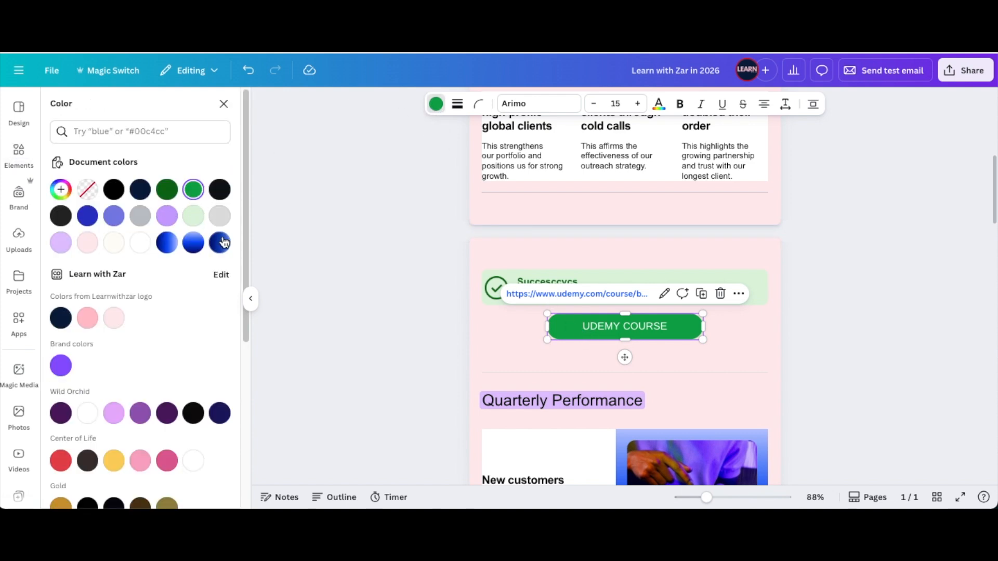
click(198, 243)
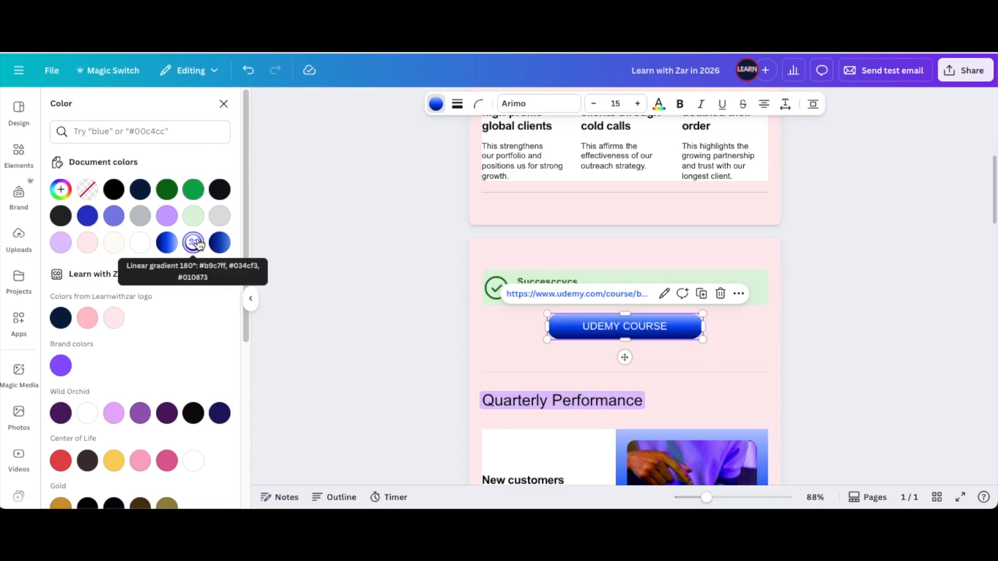
click(319, 207)
Add the solid blue rounded button from the Buttons elements below the "UDEMY COURSE" button.
scroll(206, 317, down, 1)
scroll(203, 322, up, 1)
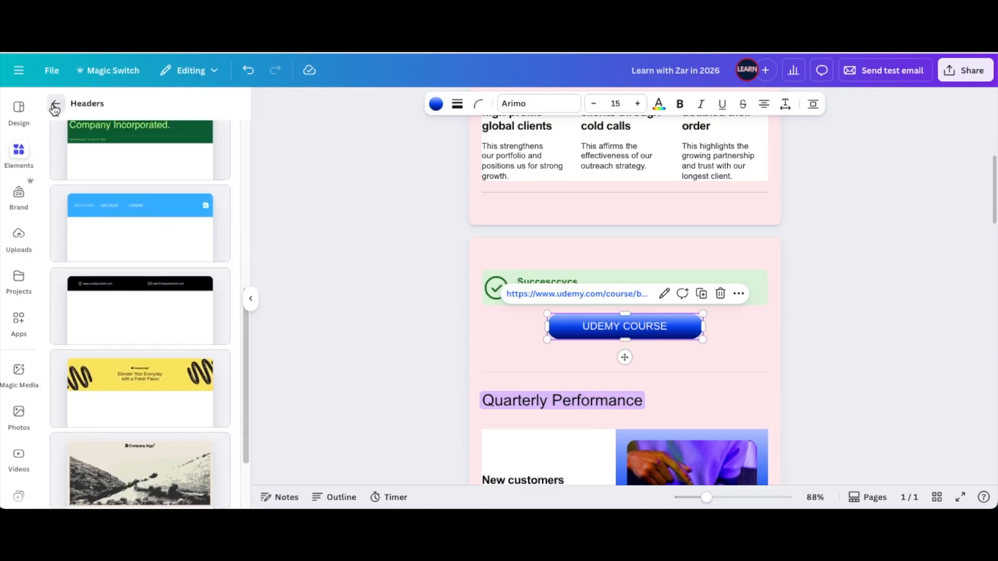
click(54, 107)
scroll(172, 312, down, 2)
click(201, 263)
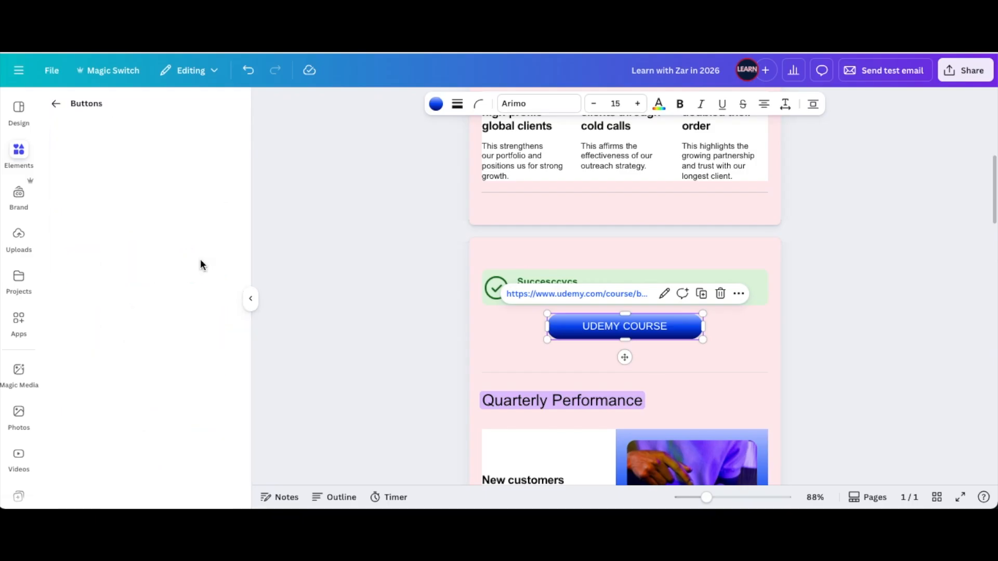
scroll(82, 271, down, 1)
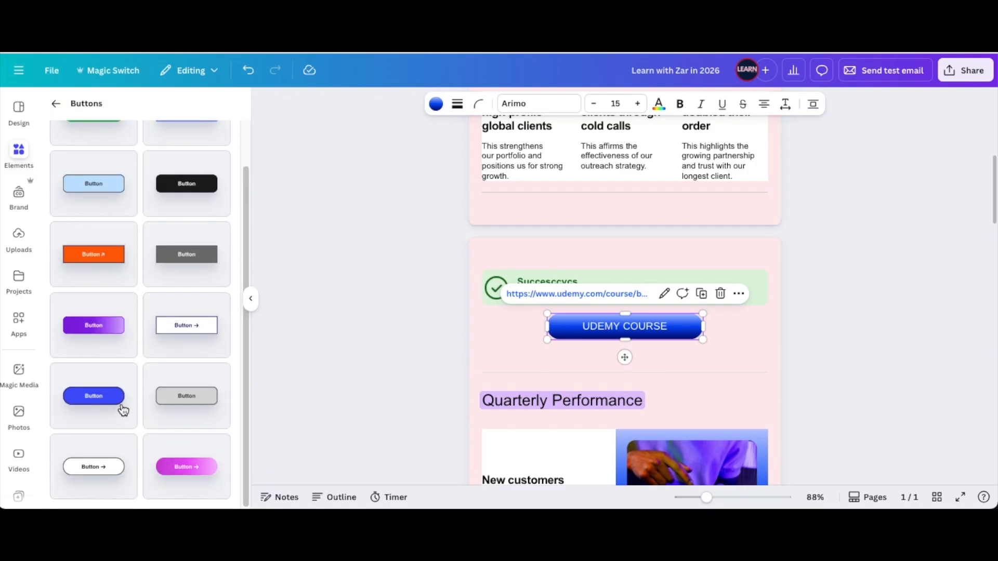
drag(101, 402, 629, 372)
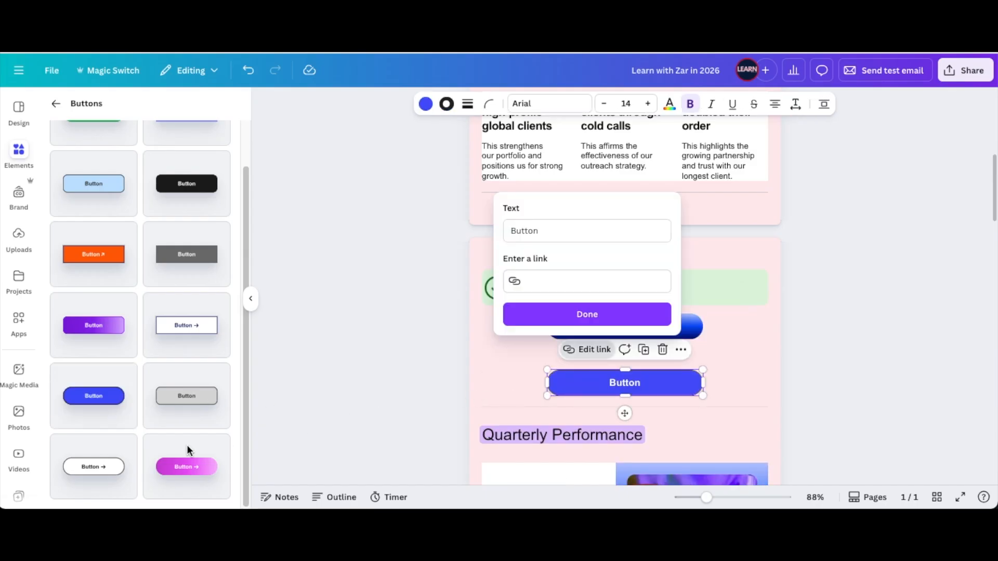
scroll(596, 390, down, 1)
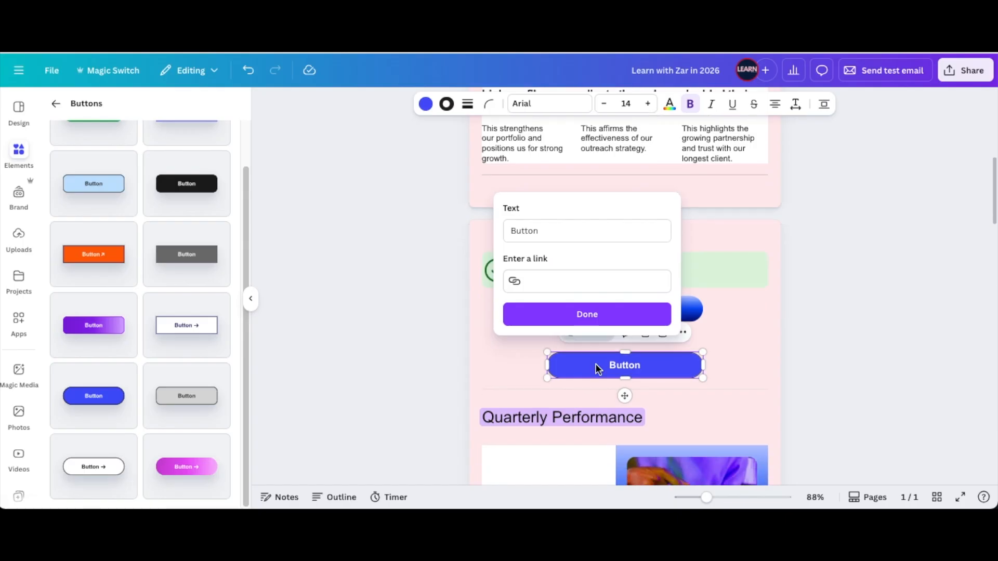
Undo adding the second button below "UDEMY COURSE".
click(251, 69)
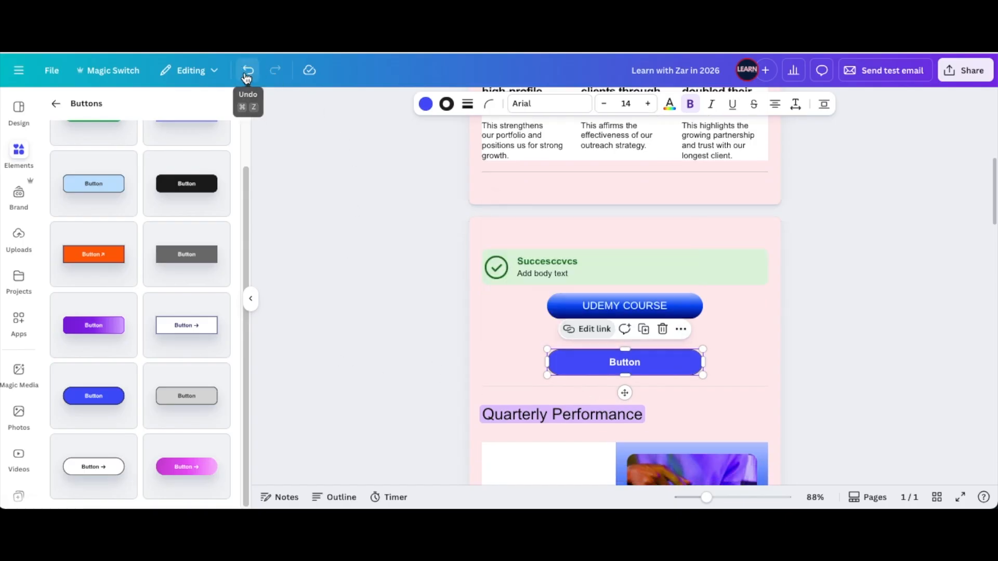
scroll(572, 282, up, 1)
click(650, 279)
scroll(623, 280, down, 10)
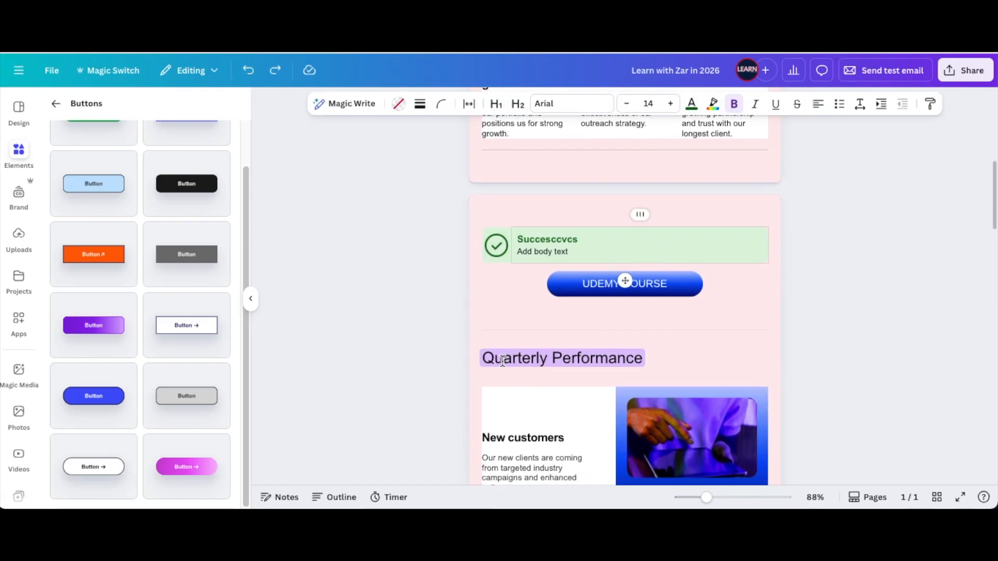
scroll(508, 349, down, 8)
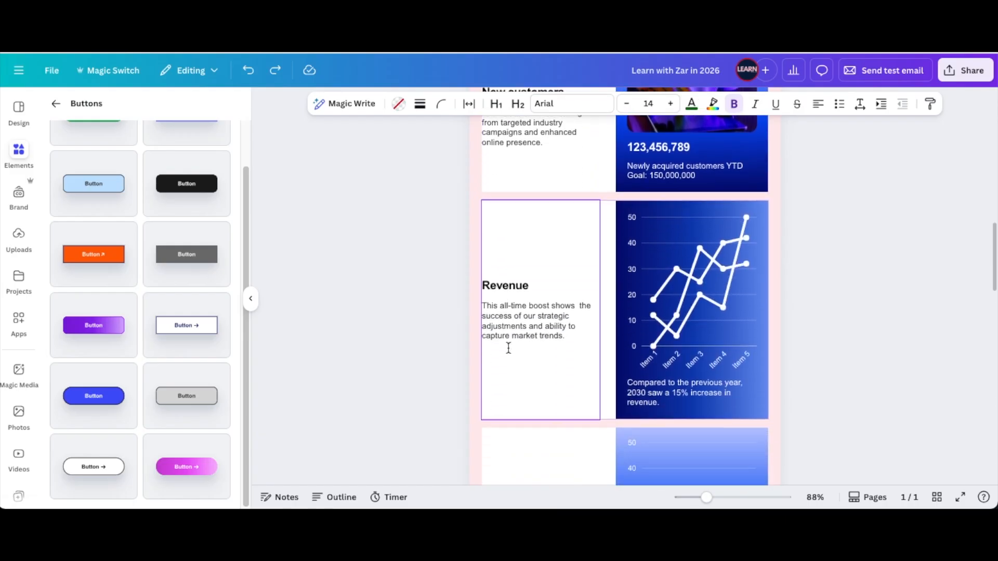
scroll(509, 347, down, 3)
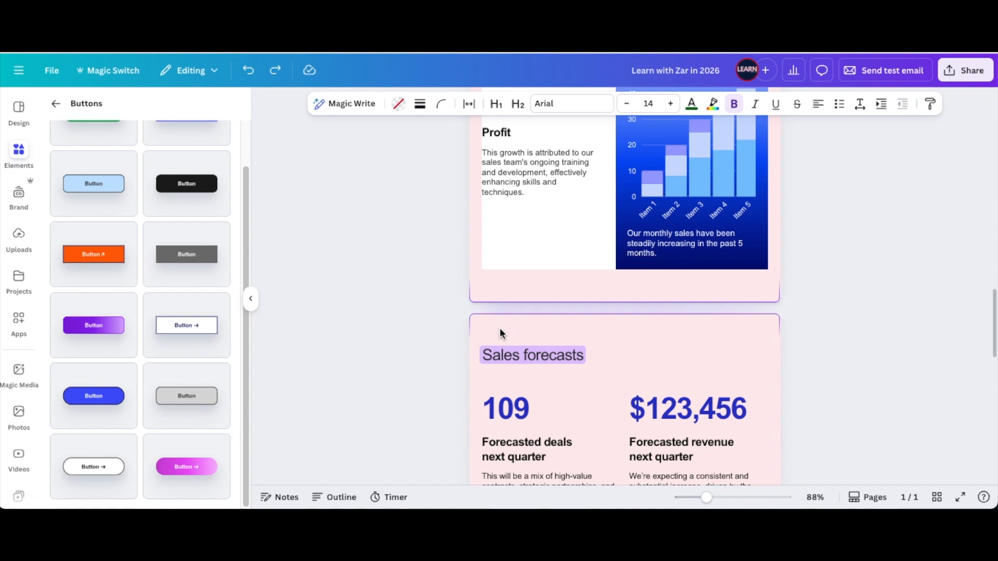
scroll(498, 332, down, 4)
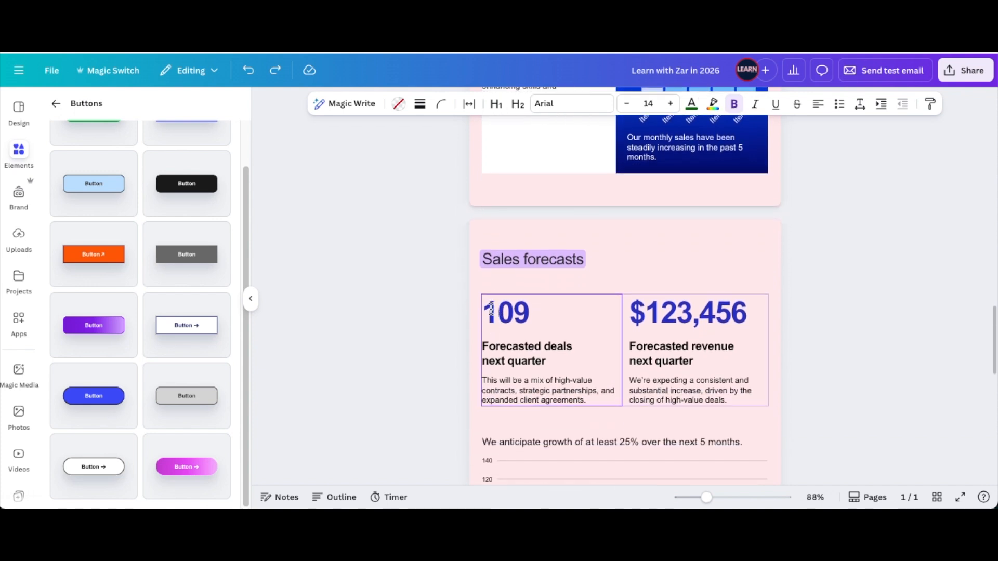
Review the whole email design from the sales forecasts down to the footer and back up to the header.
click(499, 326)
scroll(557, 395, down, 7)
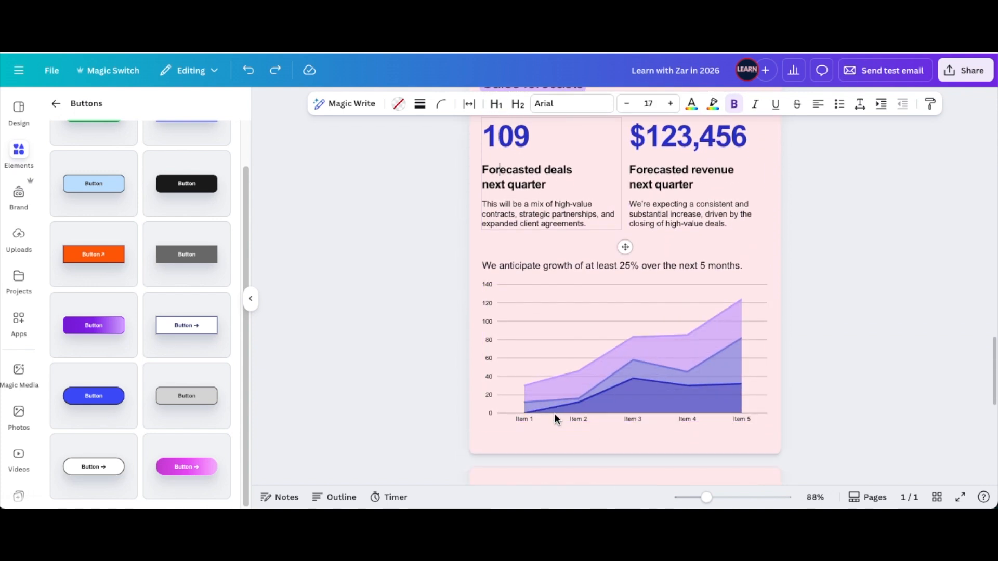
scroll(595, 435, down, 3)
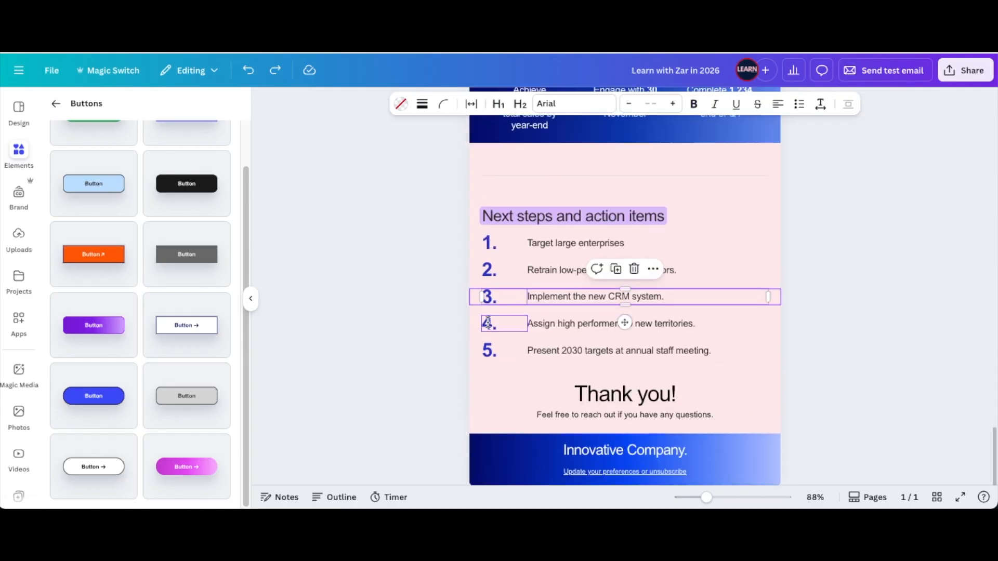
click(488, 324)
scroll(486, 219, up, 9)
scroll(516, 297, up, 20)
scroll(537, 229, up, 20)
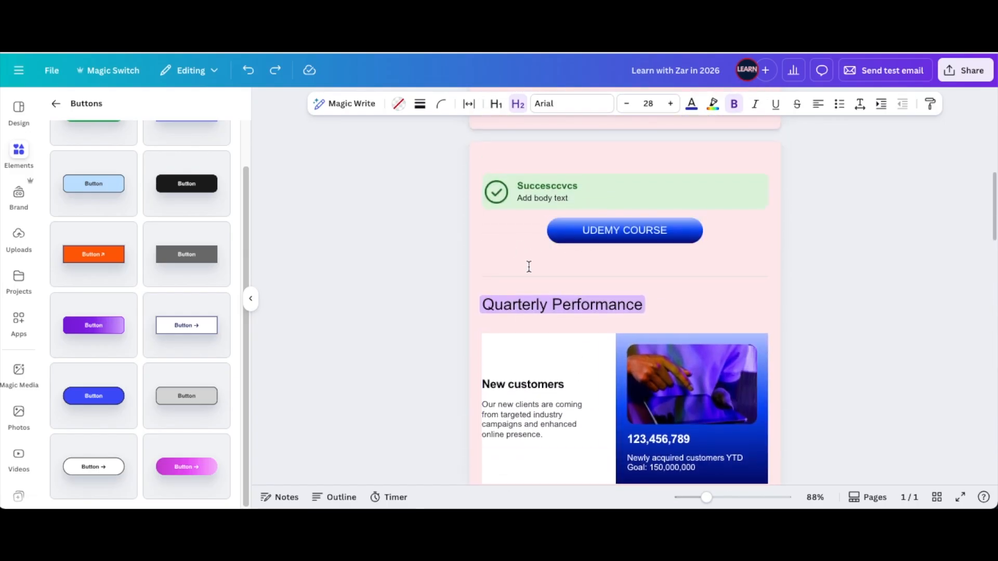
click(522, 259)
scroll(520, 256, up, 2)
scroll(585, 313, up, 8)
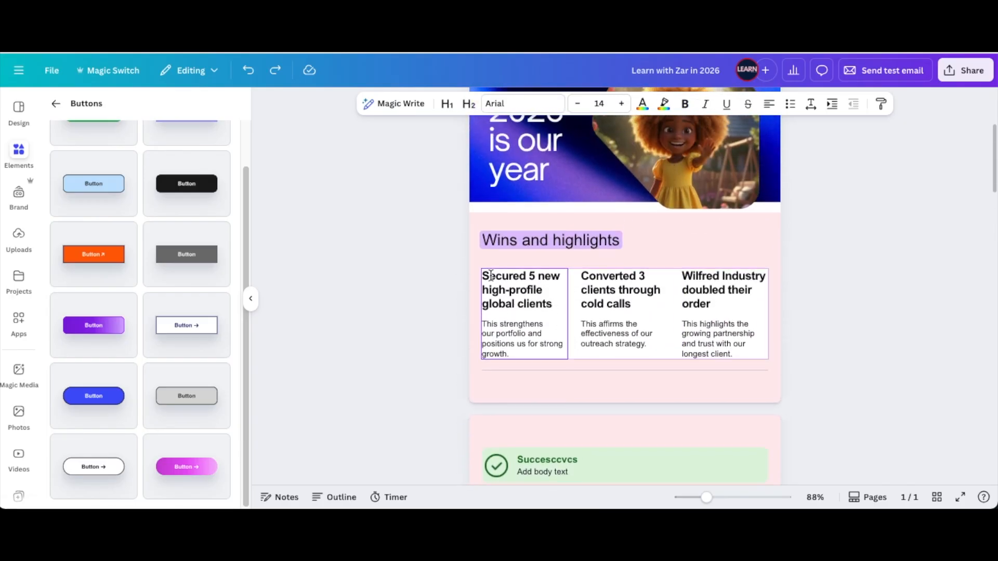
scroll(551, 291, up, 4)
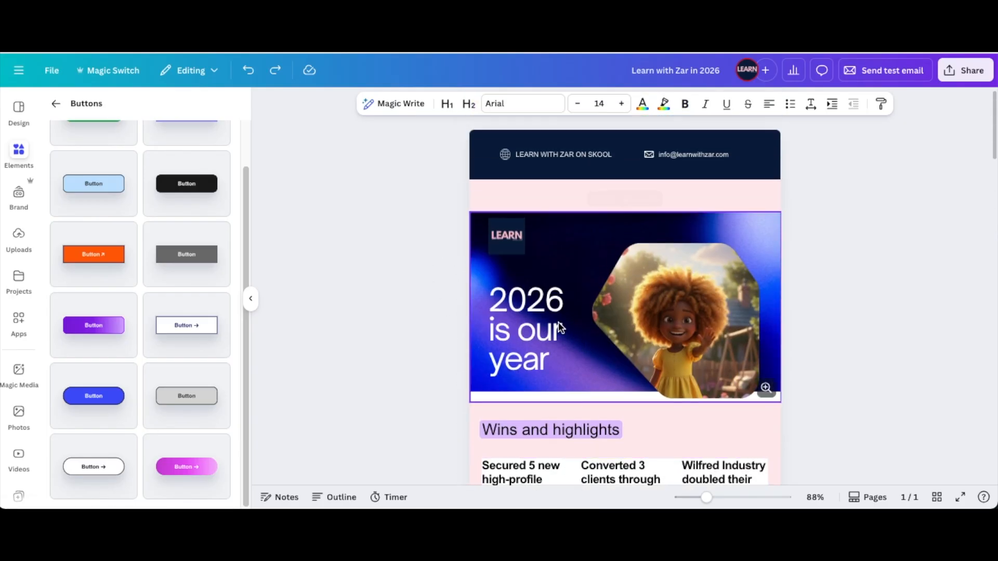
Send a test email of the design and open the received preview message in Gmail.
click(56, 103)
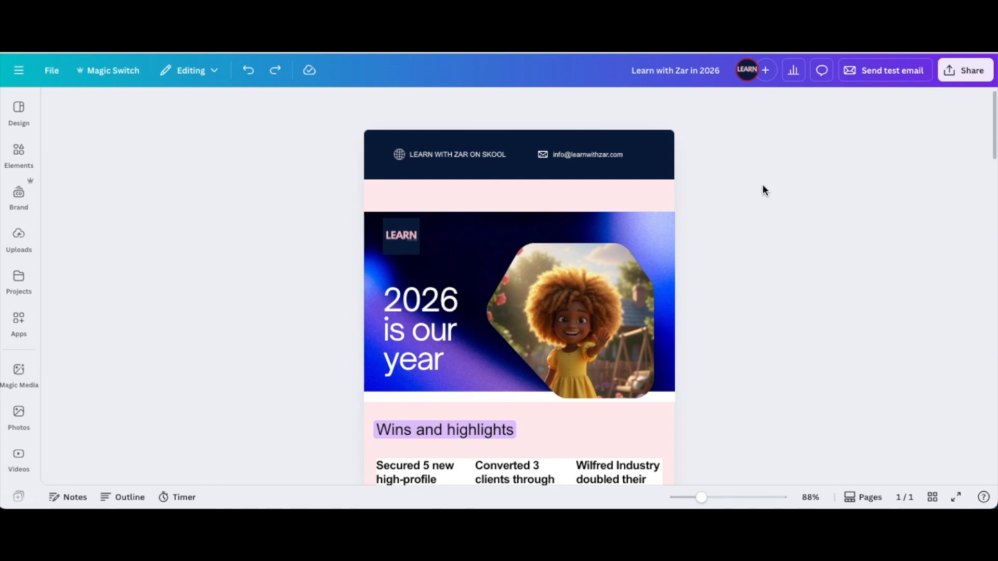
click(867, 73)
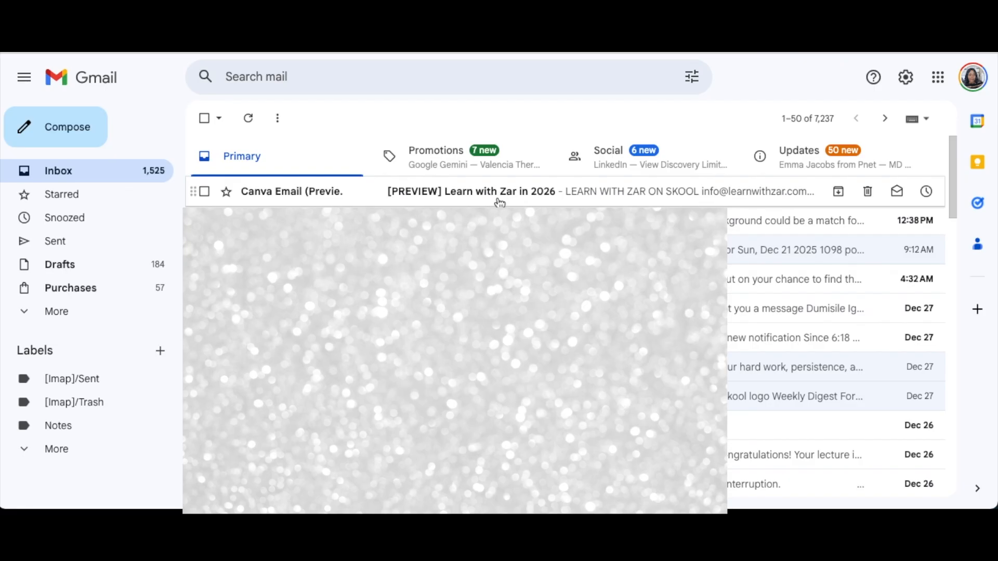
click(500, 200)
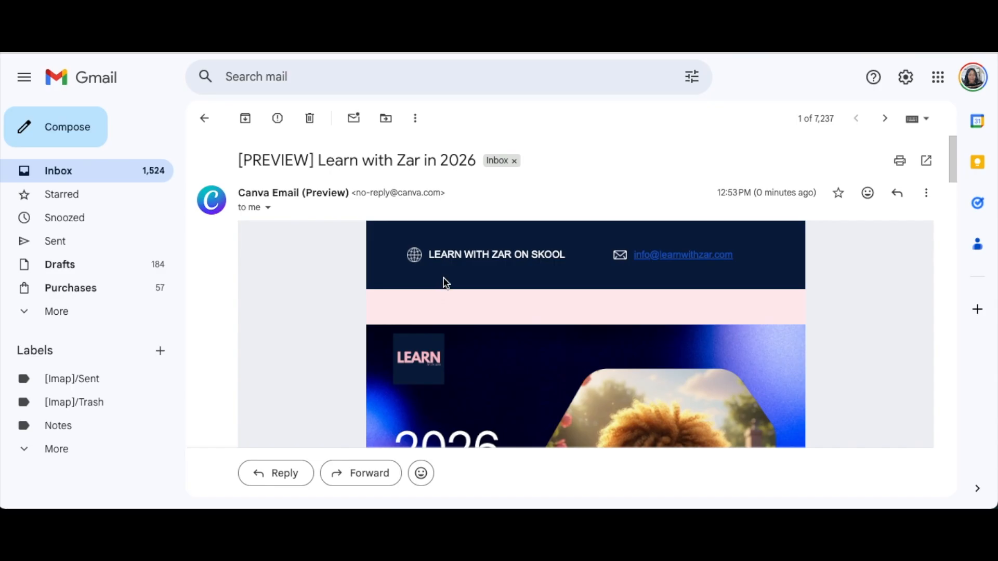
Check the preview email's header, banner and highlights, and test the link on its "UDEMY COURSE" button.
scroll(474, 257, down, 1)
scroll(474, 254, down, 5)
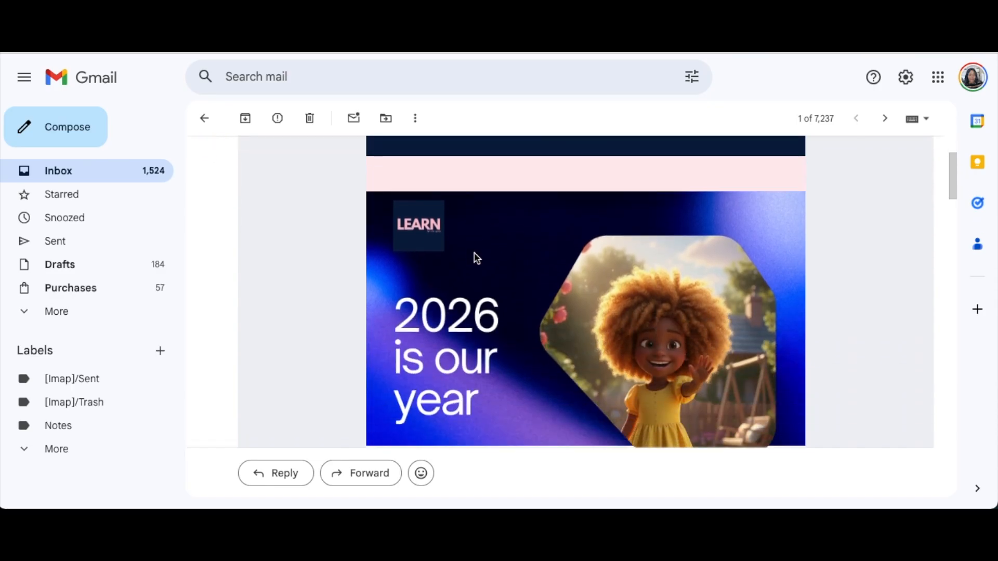
scroll(476, 268, down, 6)
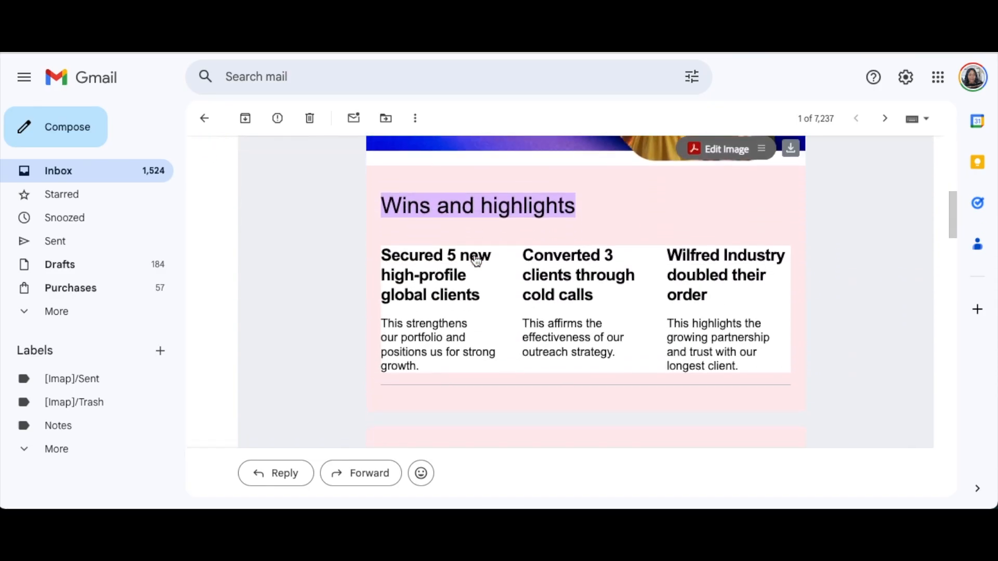
scroll(477, 268, down, 2)
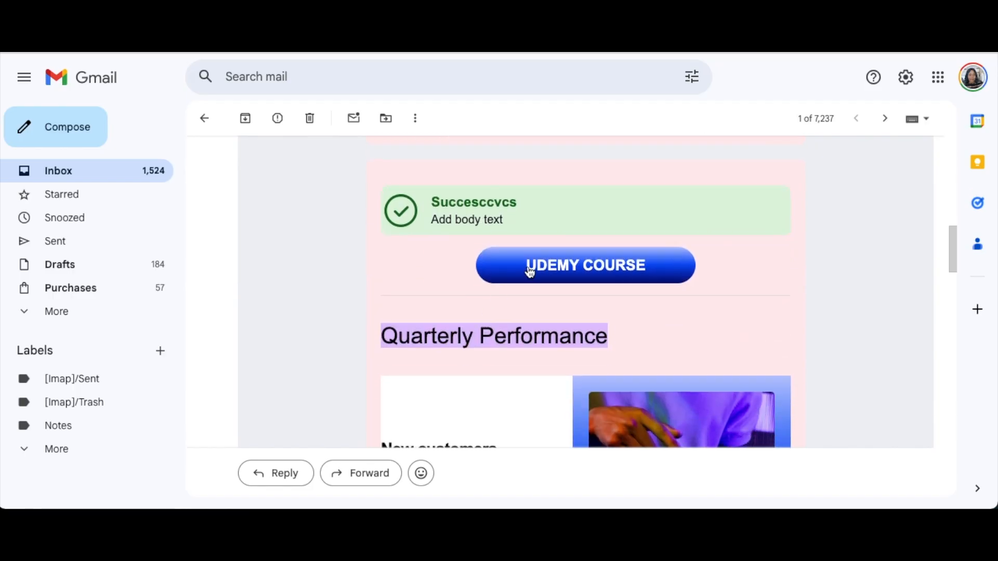
click(530, 266)
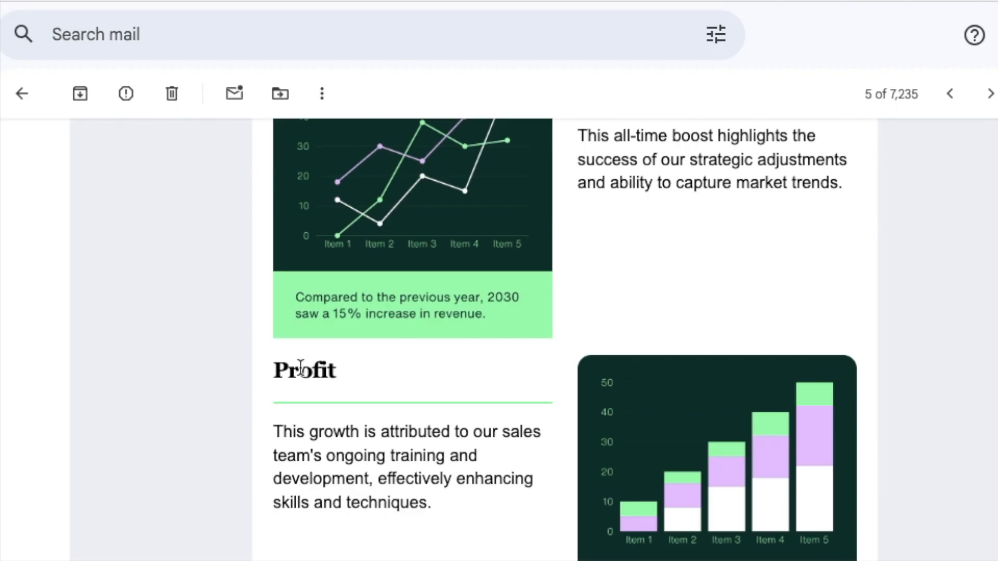
Look over the Revenue and Profit chart sections in the green sales report email.
scroll(300, 372, down, 10)
scroll(302, 373, up, 10)
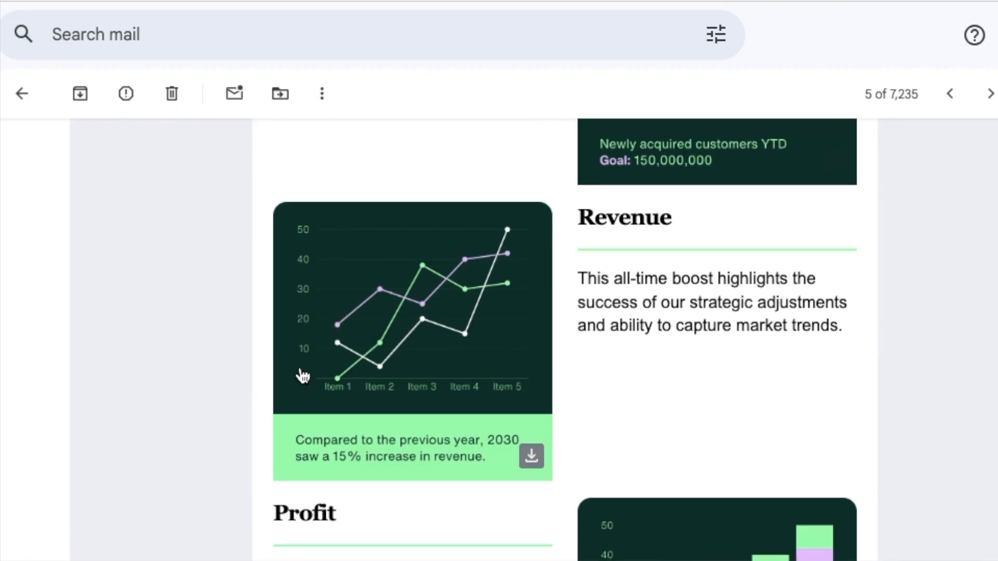
scroll(302, 374, up, 10)
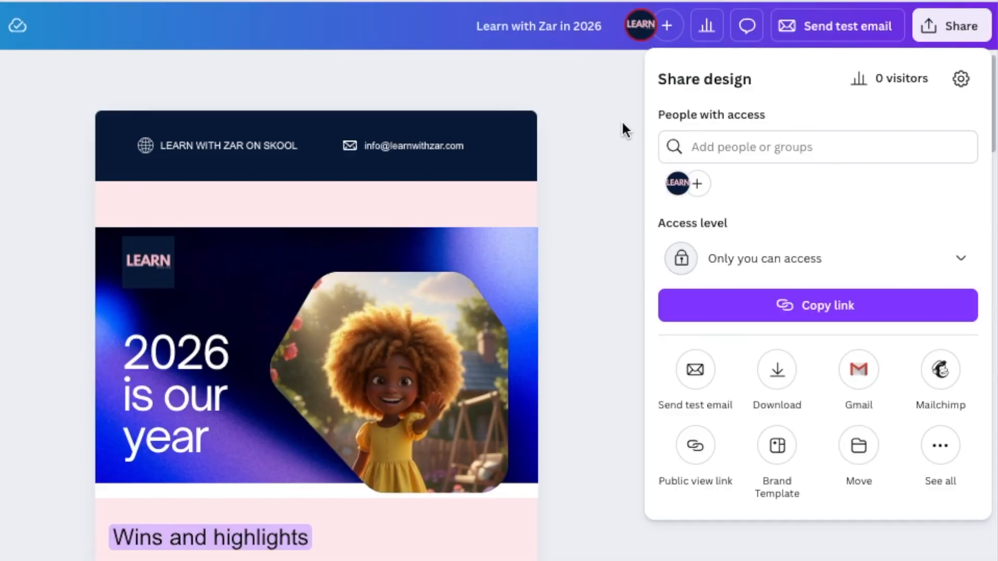
In Canva, view the Gmail and Mailchimp sharing options for the email design.
click(590, 118)
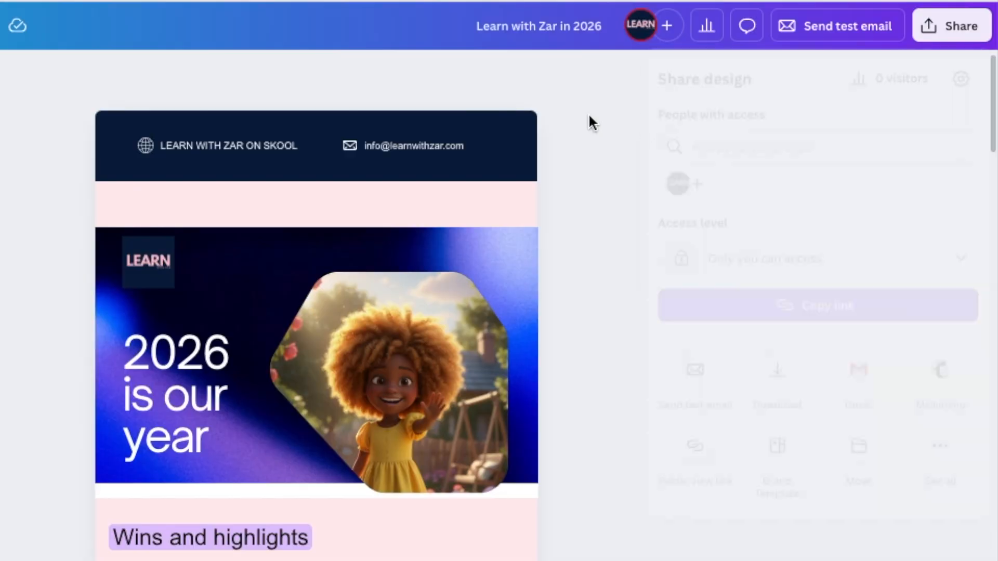
click(956, 29)
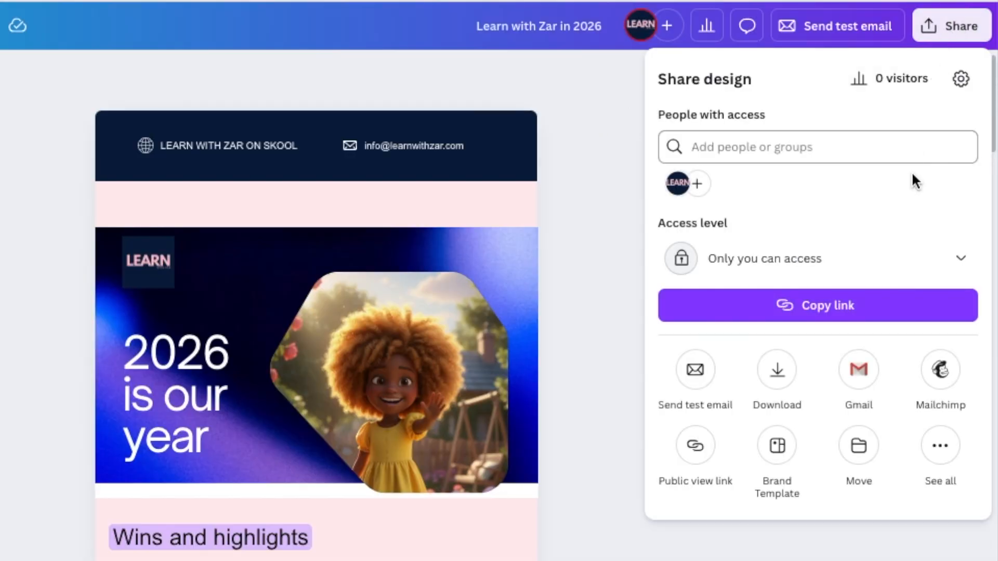
click(865, 383)
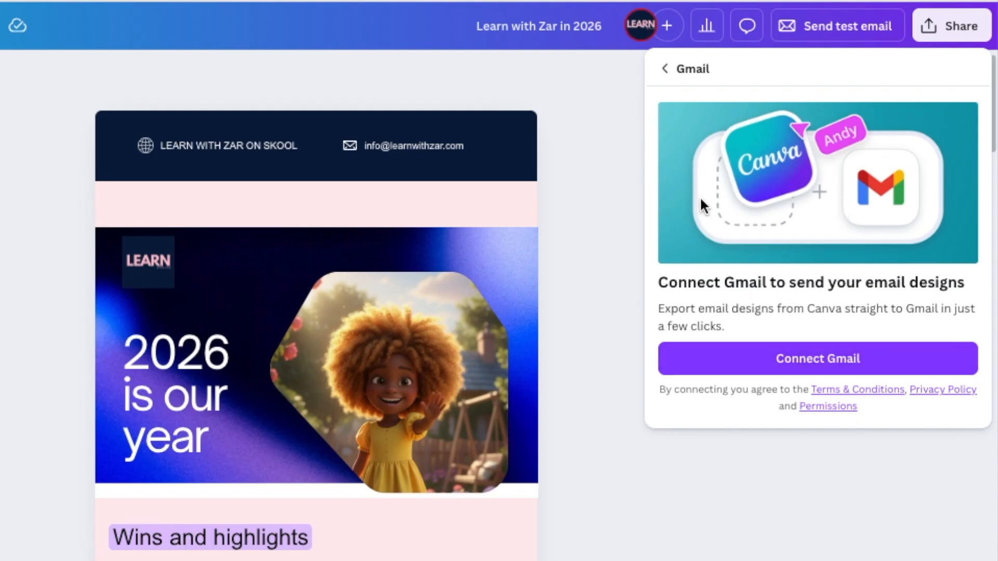
click(664, 72)
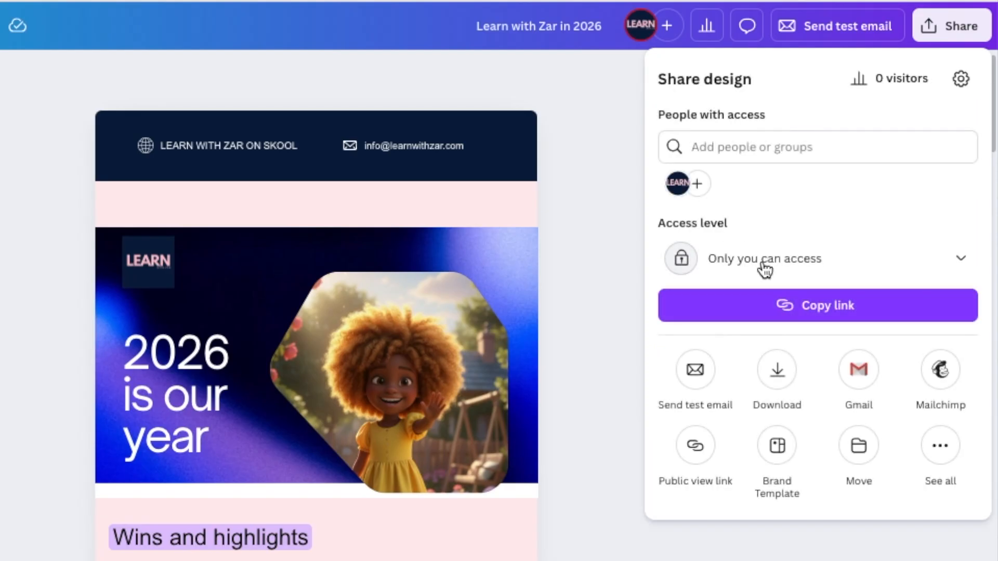
click(942, 376)
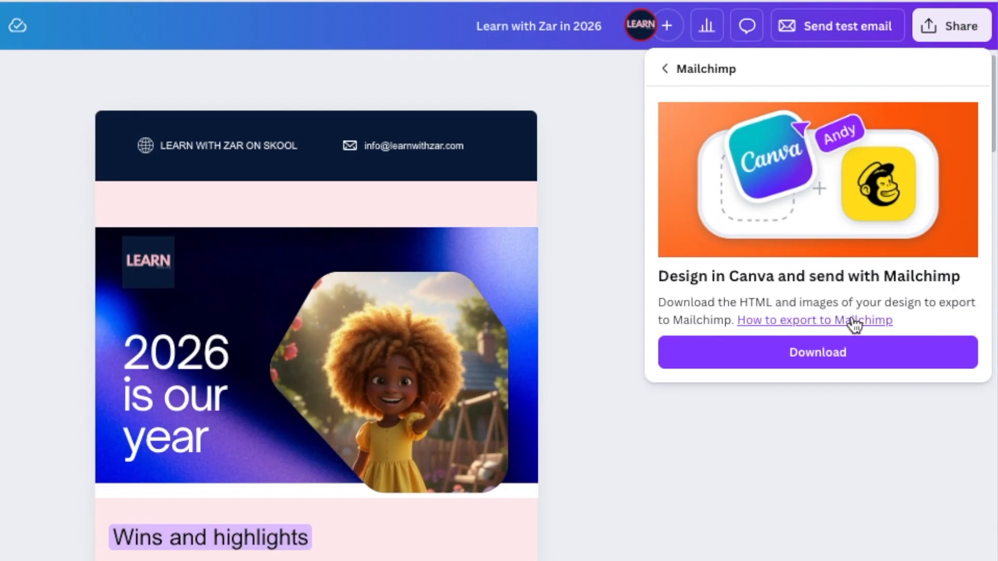
click(663, 73)
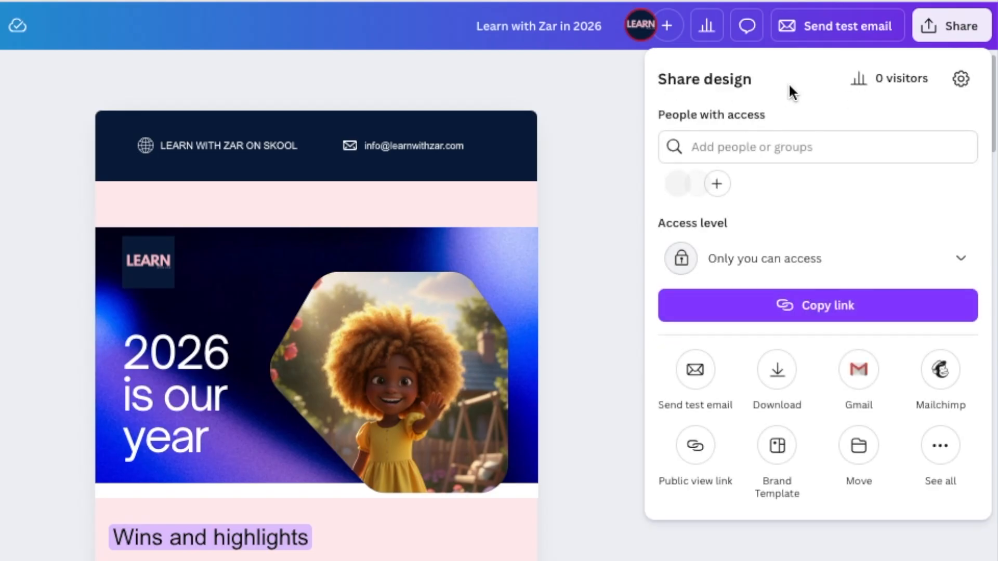
Download the email design with the file type HTML and images.
click(780, 372)
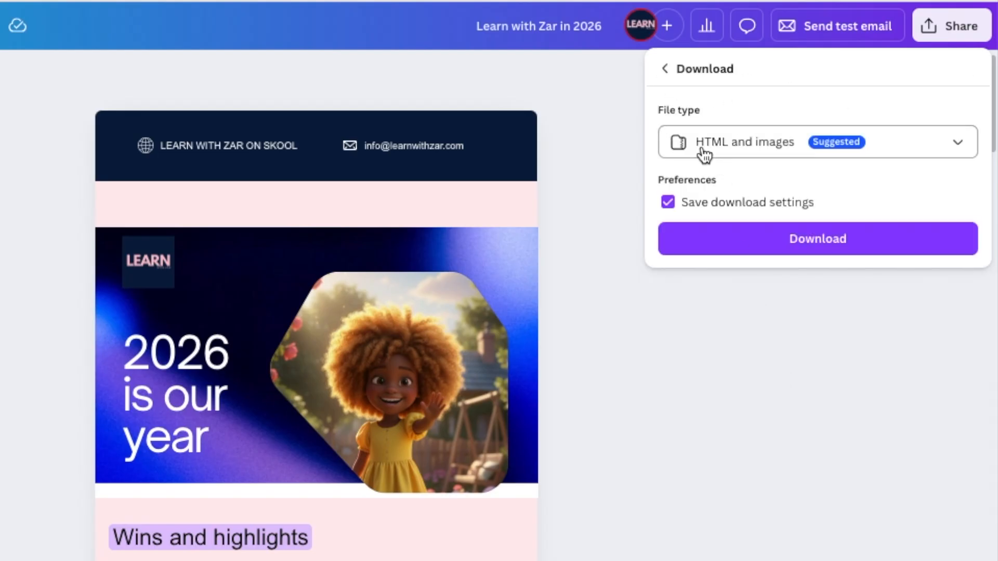
click(960, 147)
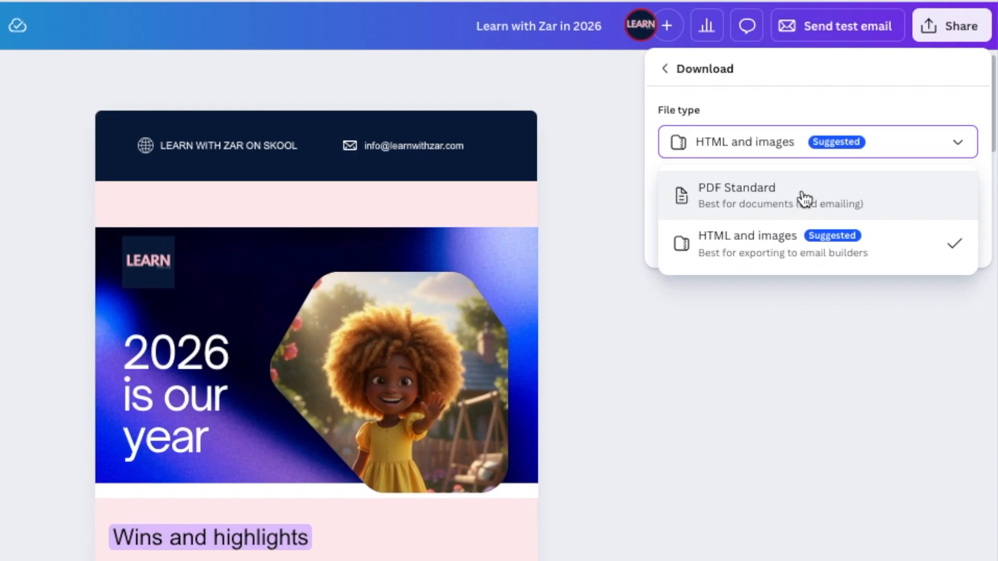
click(769, 250)
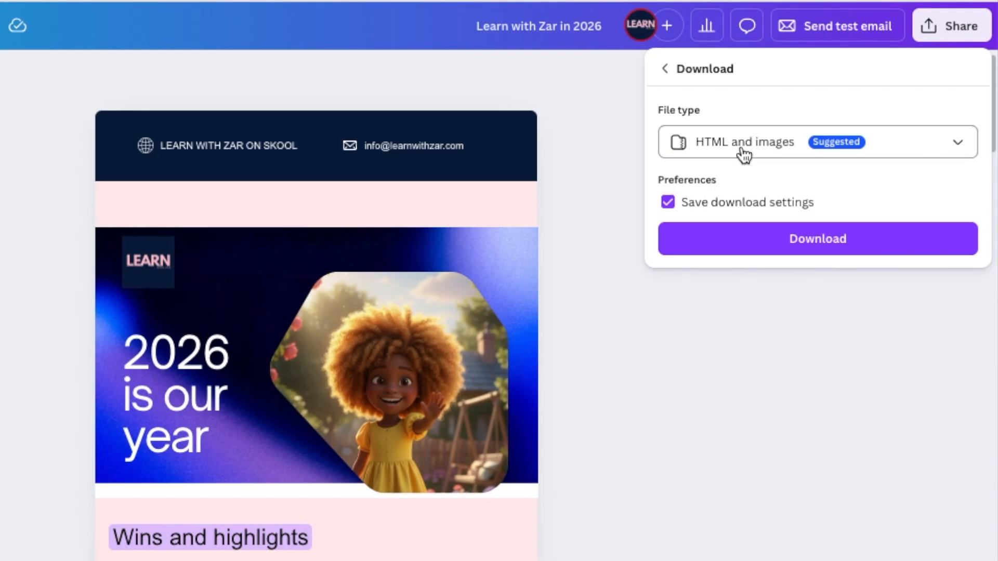
click(842, 248)
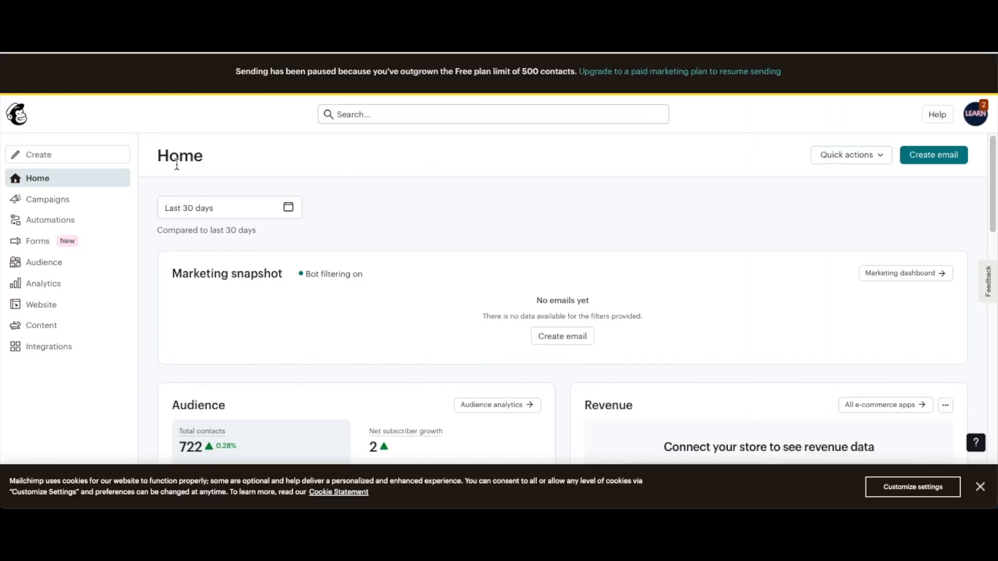
In Mailchimp, create a new email with a custom HTML design by importing the file "Learn with Zar in 2026.zip".
click(941, 159)
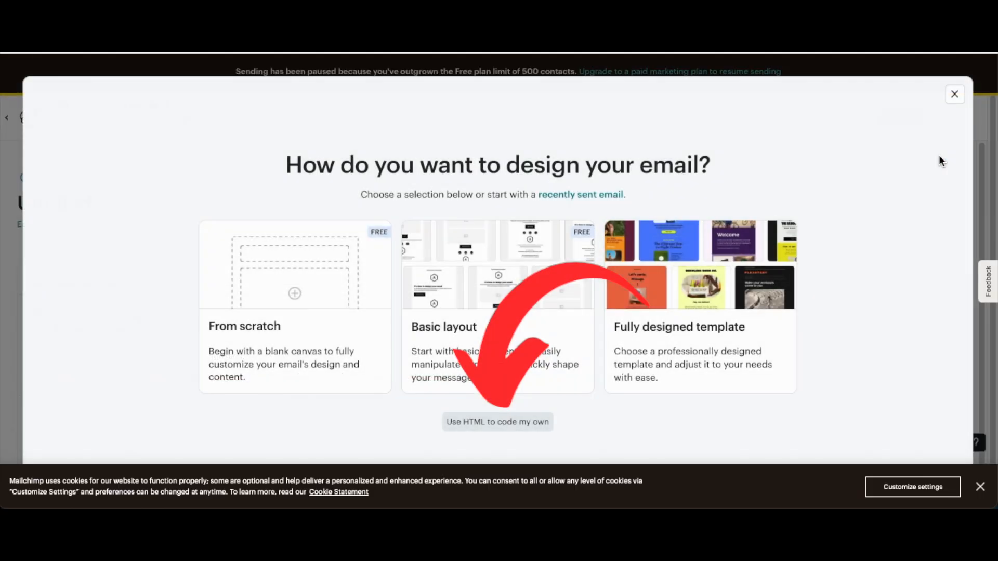
click(481, 422)
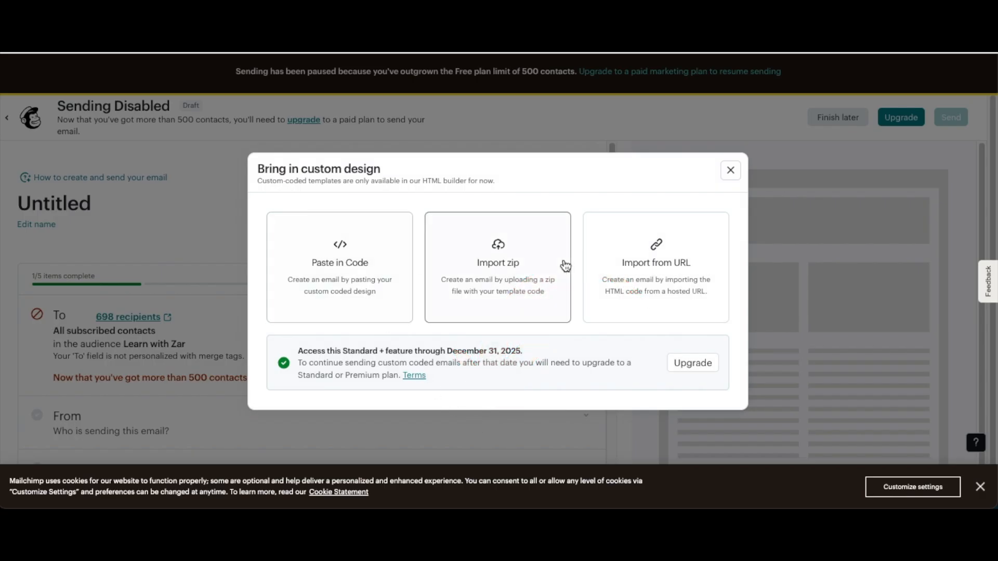
click(506, 266)
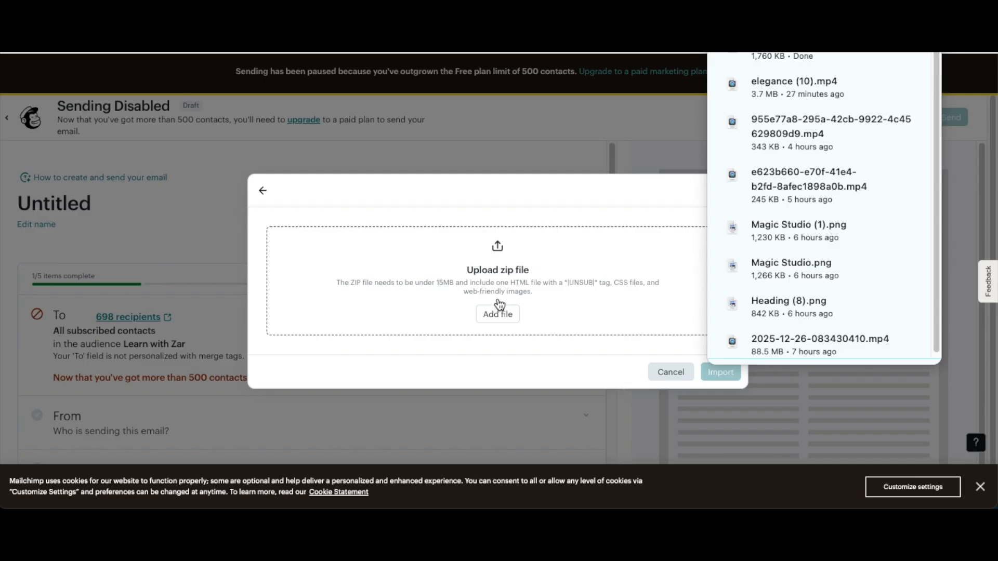
drag(759, 55, 530, 279)
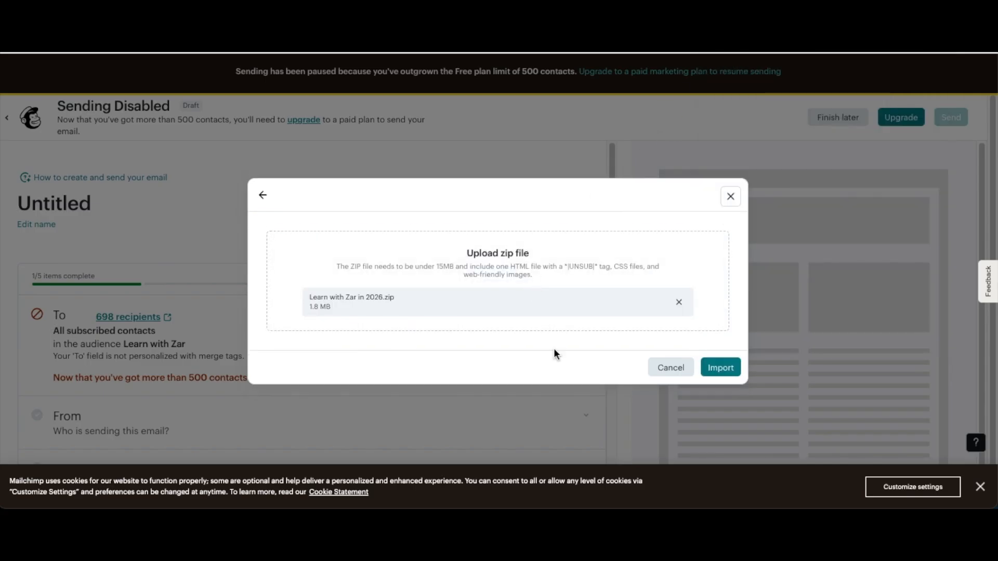
click(720, 369)
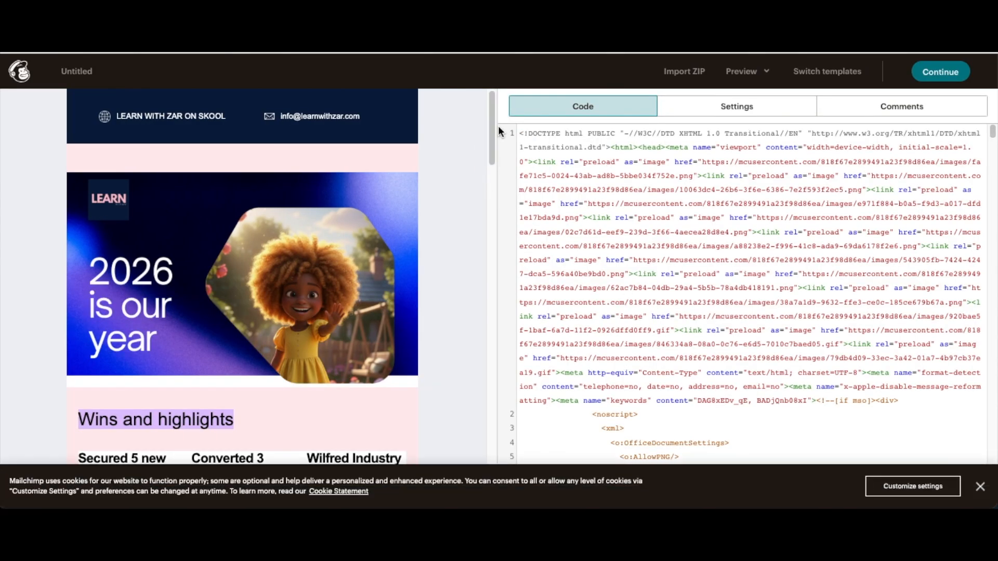
Widen the preview area beside the code and review the imported email design from header to sales forecasts.
drag(495, 141, 827, 156)
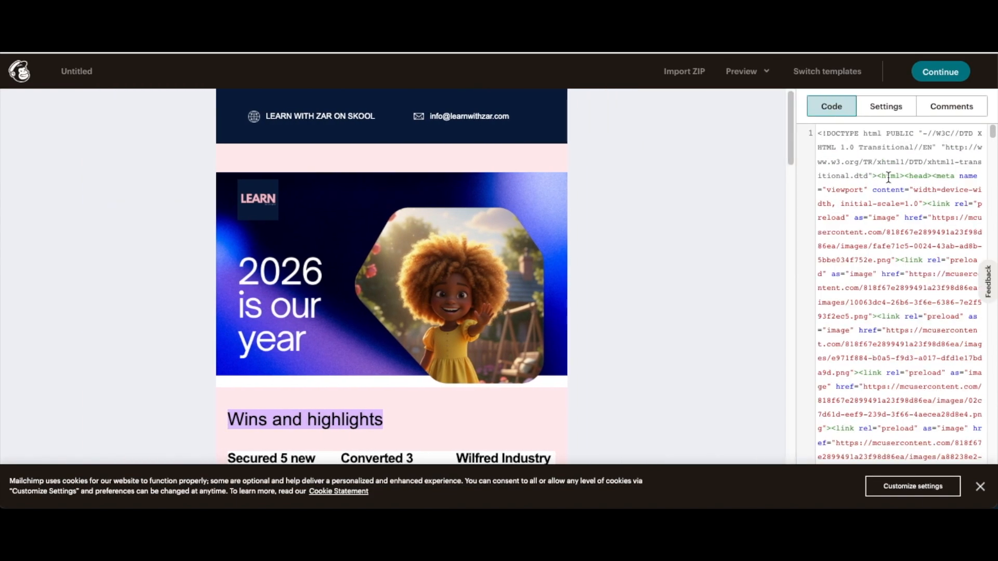
scroll(429, 283, down, 10)
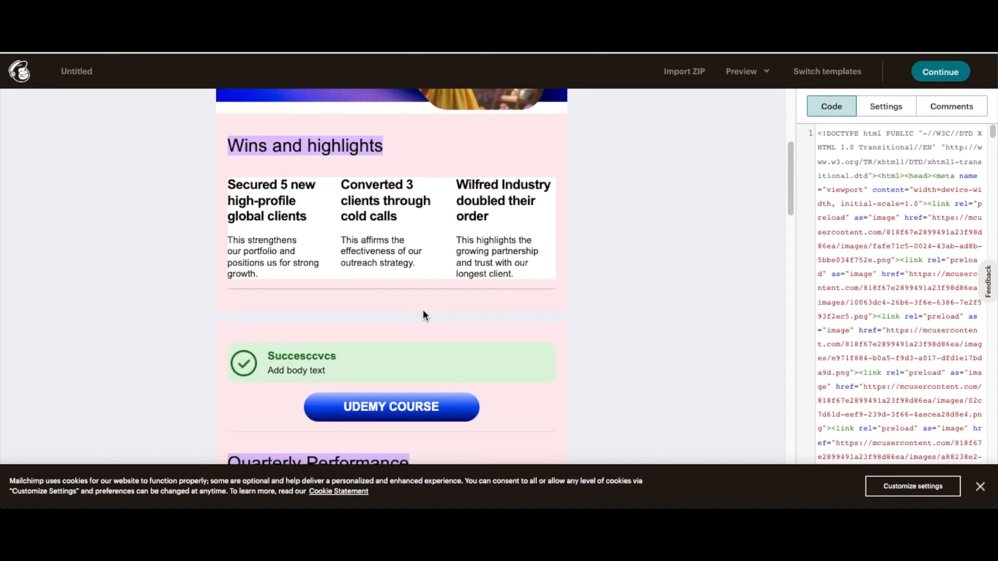
scroll(423, 310, down, 14)
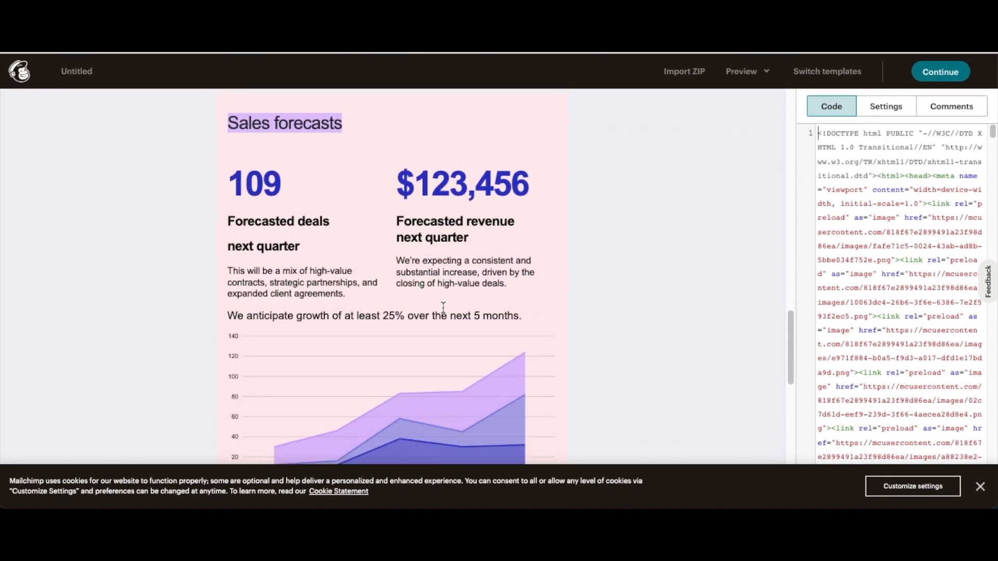
scroll(429, 326, down, 1)
scroll(429, 314, up, 20)
Review the campaign's setup sections from the recipients down to the content and sharing link.
scroll(429, 313, down, 1)
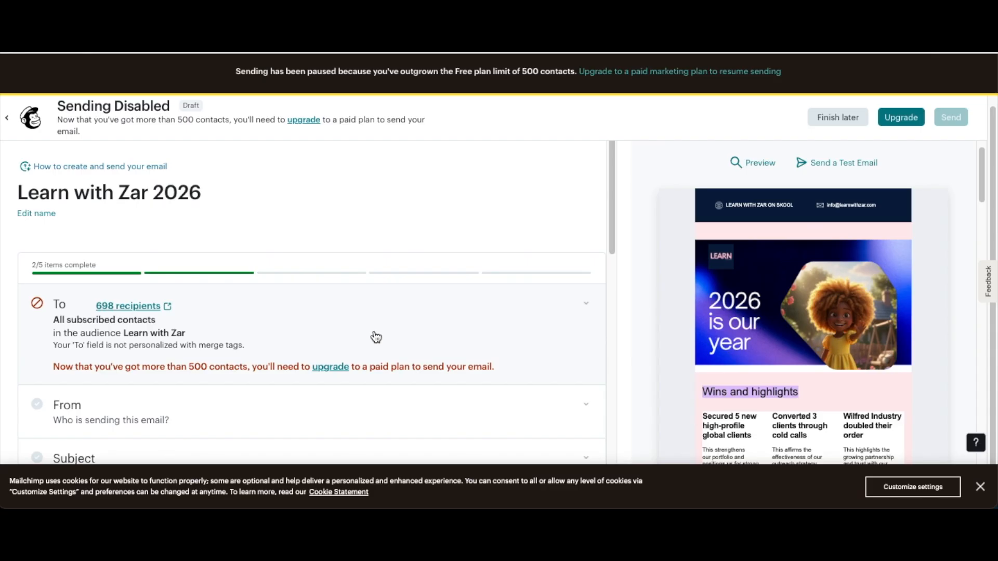
scroll(204, 389, down, 1)
scroll(204, 388, down, 5)
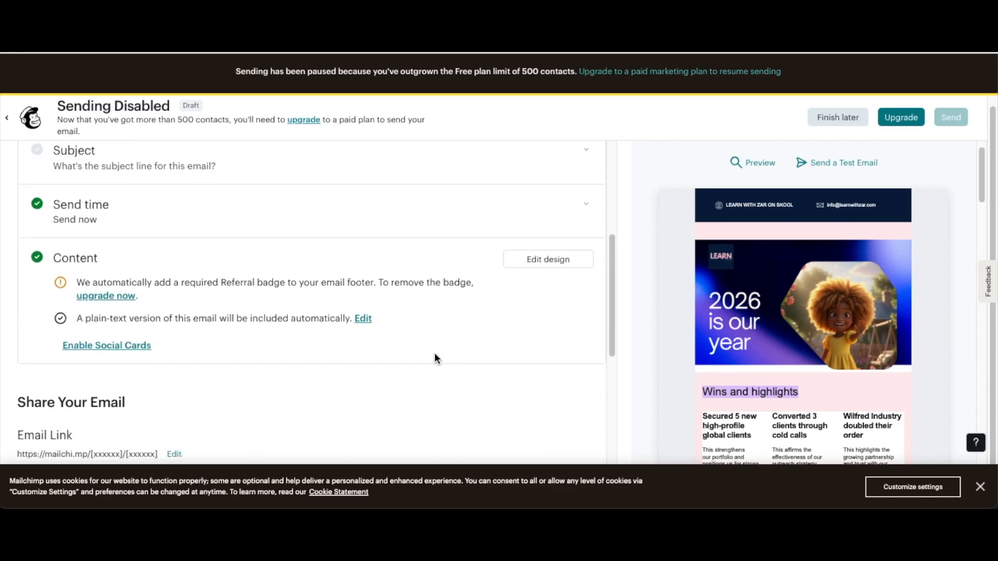